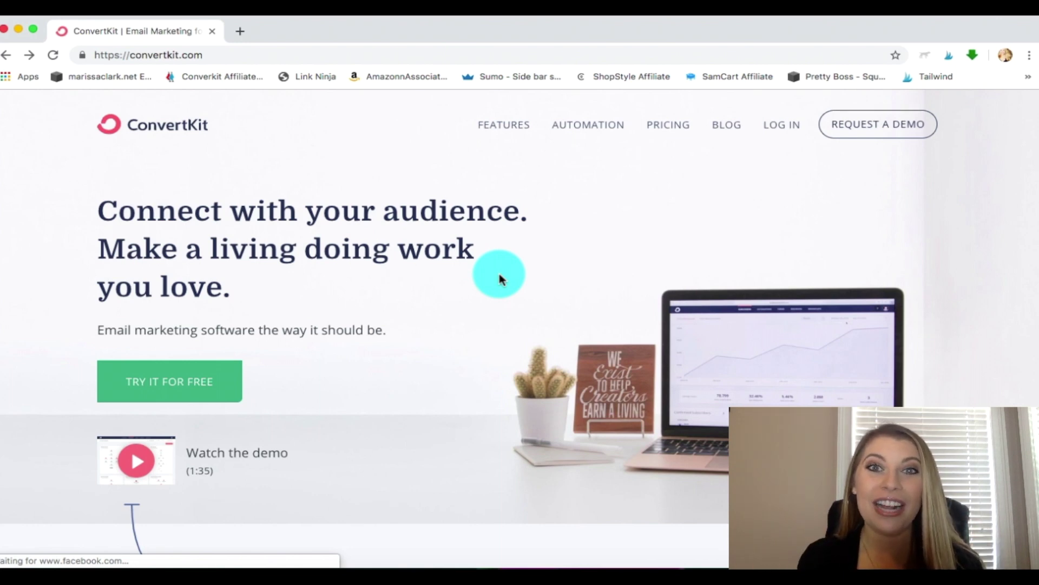
Step: Start the free trial signup, answering that the account is brand new to email marketing and has a Squarespace website
left_click(222, 396)
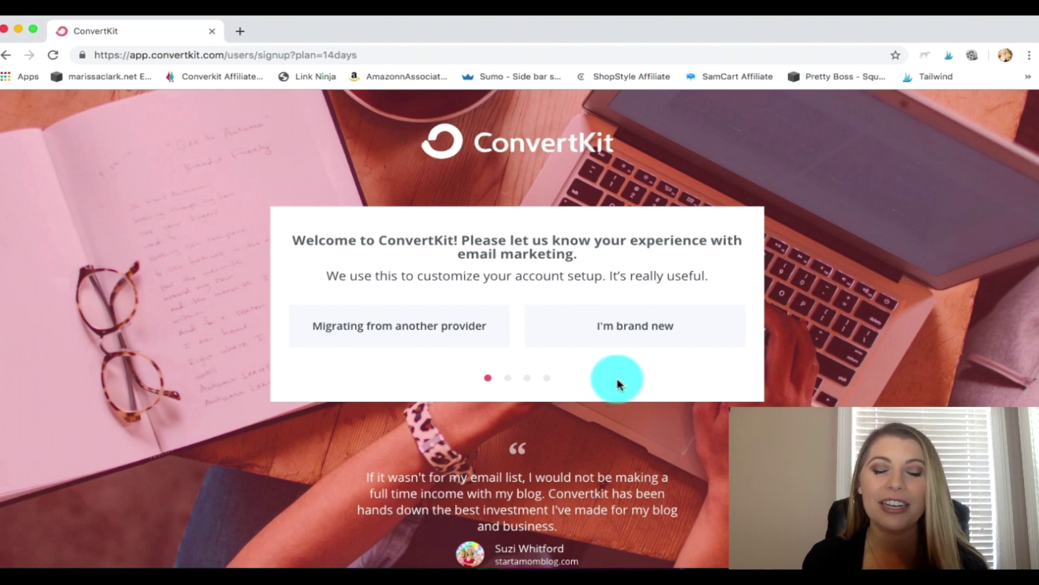
left_click(629, 344)
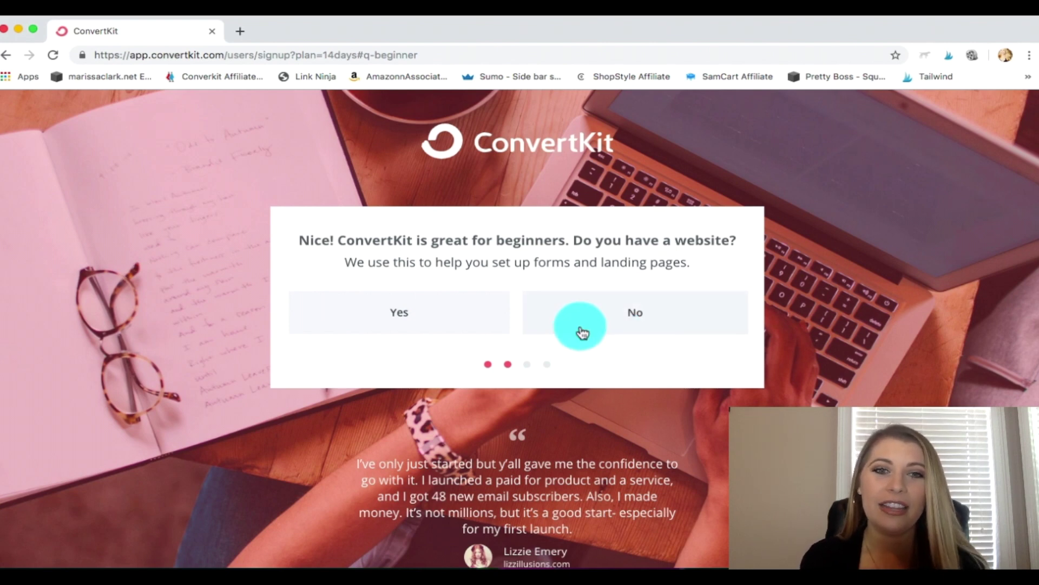
left_click(447, 315)
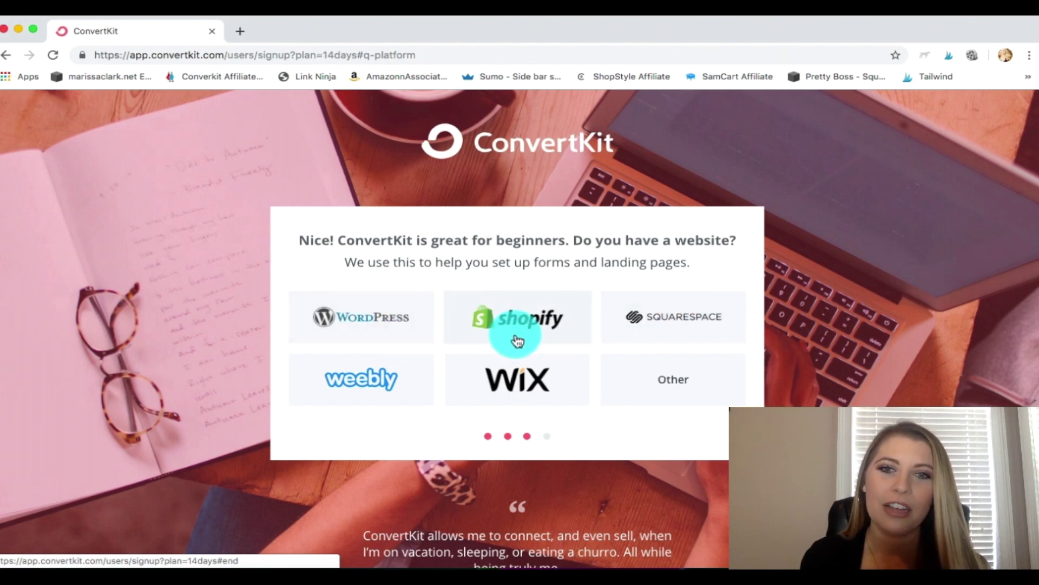
left_click(658, 339)
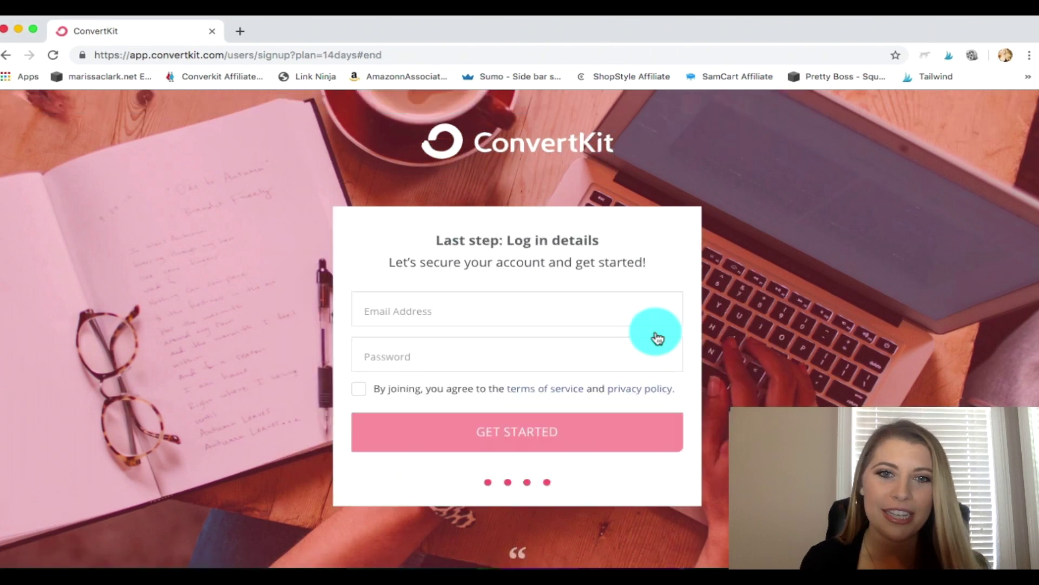
Step: Fill in the account's email address and password, agree to the terms, and complete the signup
left_click(571, 304)
left_click(531, 352)
left_click(478, 360)
type("••••••••••")
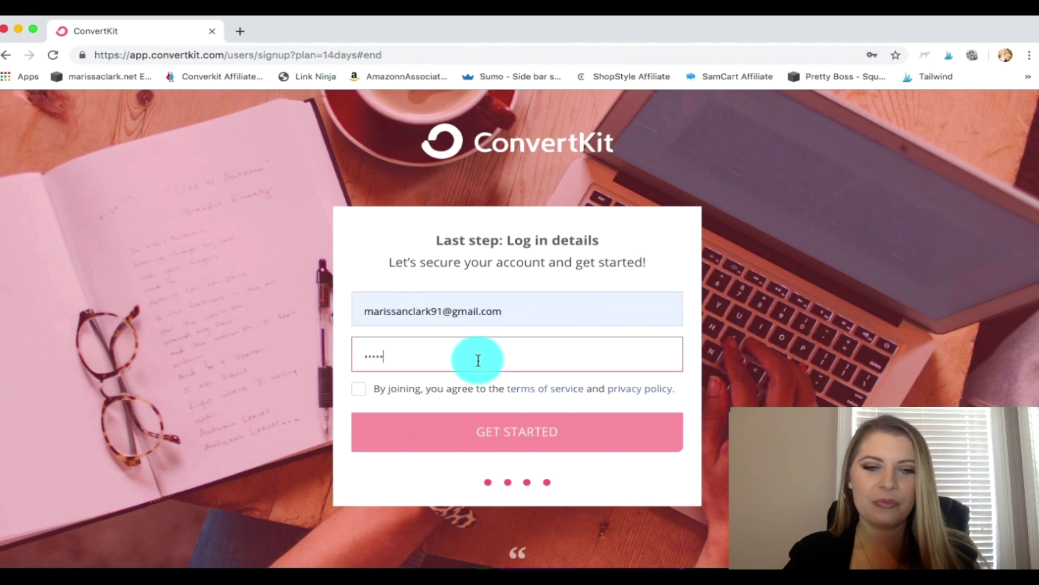
left_click(496, 388)
left_click(533, 439)
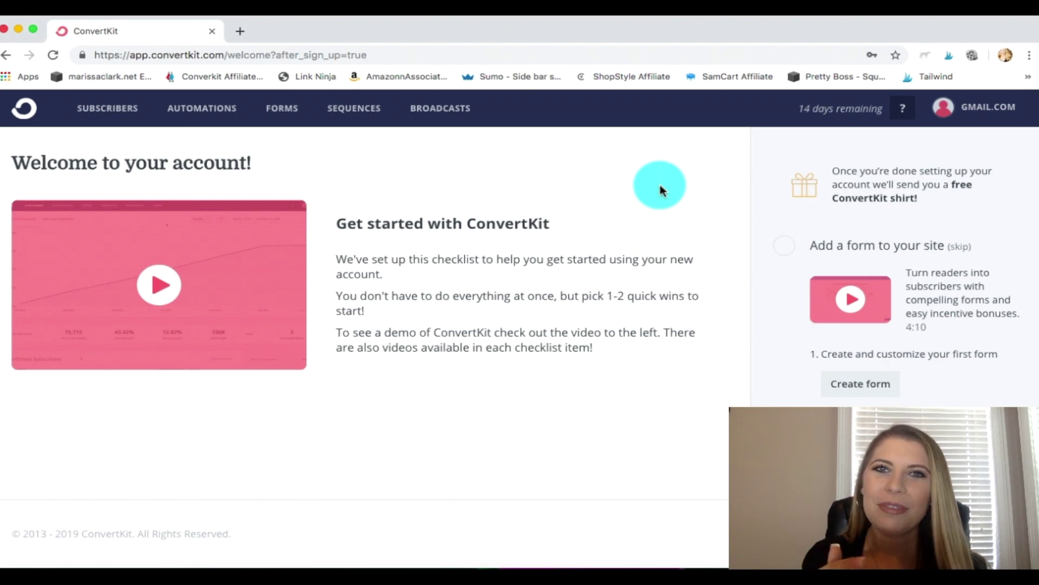
Step: Start creating a form from the setup checklist and choose Landing Page as the way to gather subscribers
scroll(785, 313, "down", 2)
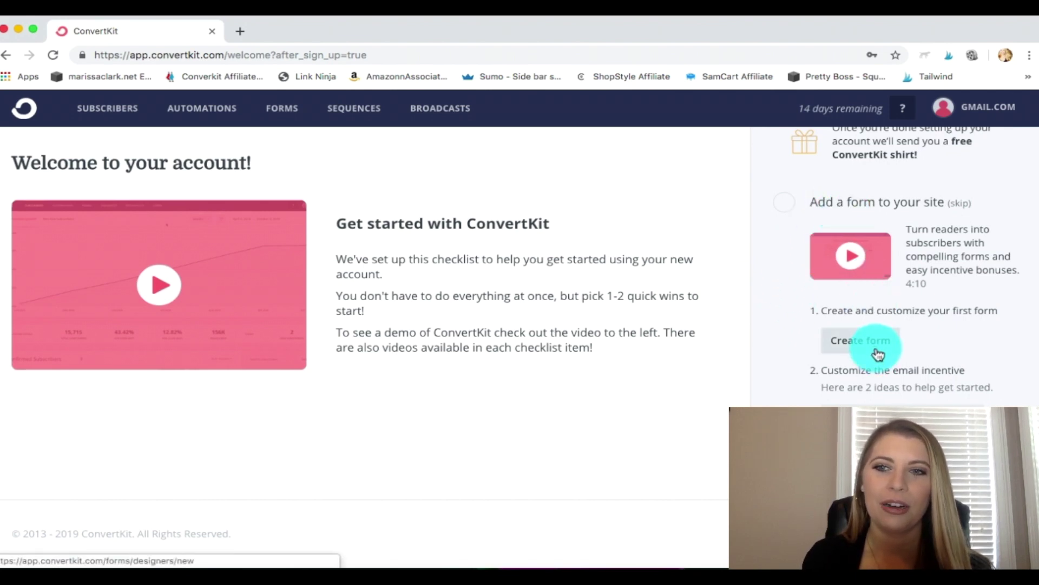
scroll(877, 352, "down", 4)
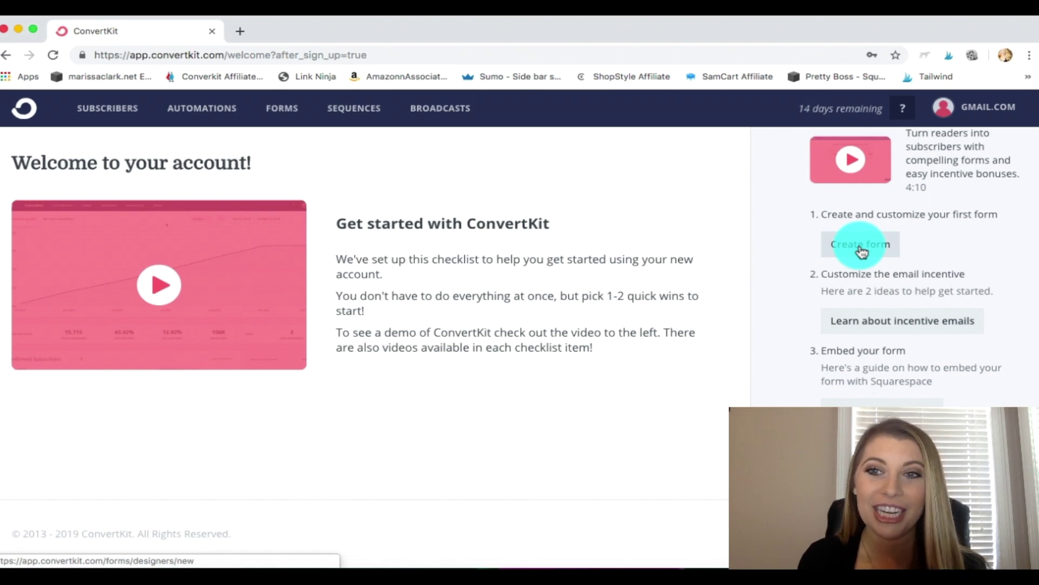
left_click(861, 246)
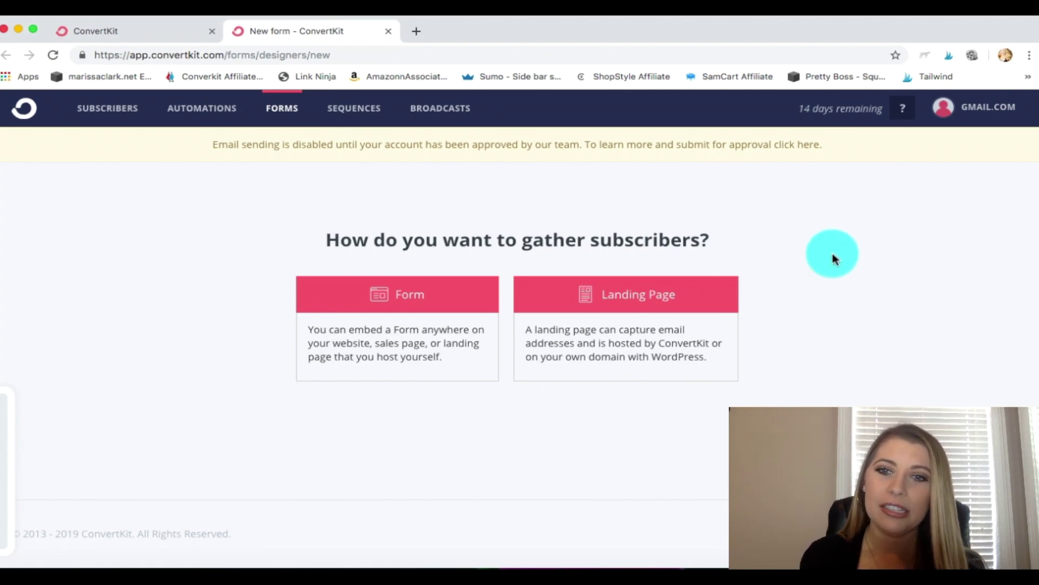
left_click(660, 305)
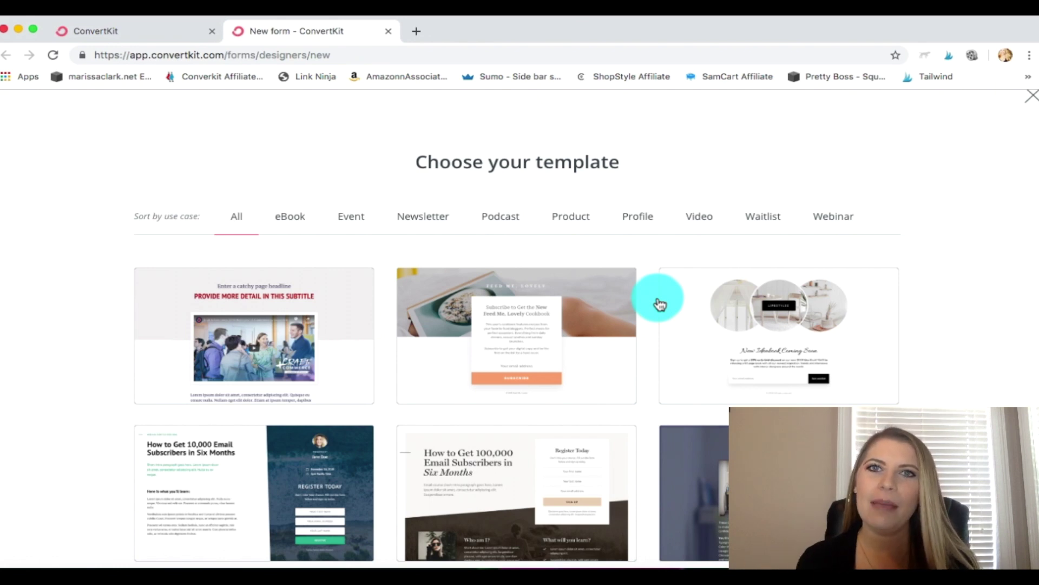
Step: Browse the landing page templates and choose the Archer design showing the Feed Me, Lovely Cookbook sample
scroll(659, 304, "down", 1)
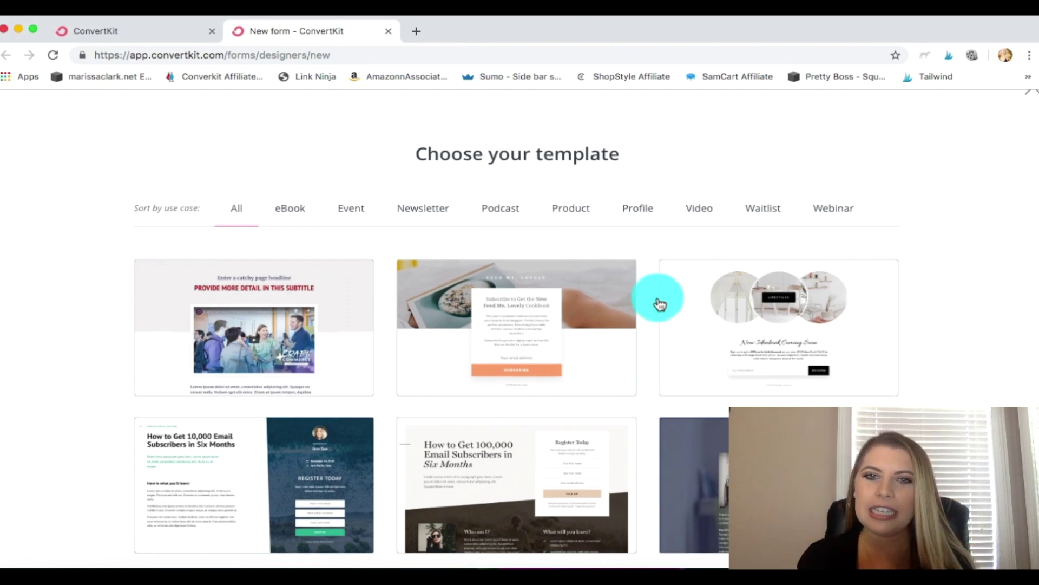
scroll(659, 304, "down", 5)
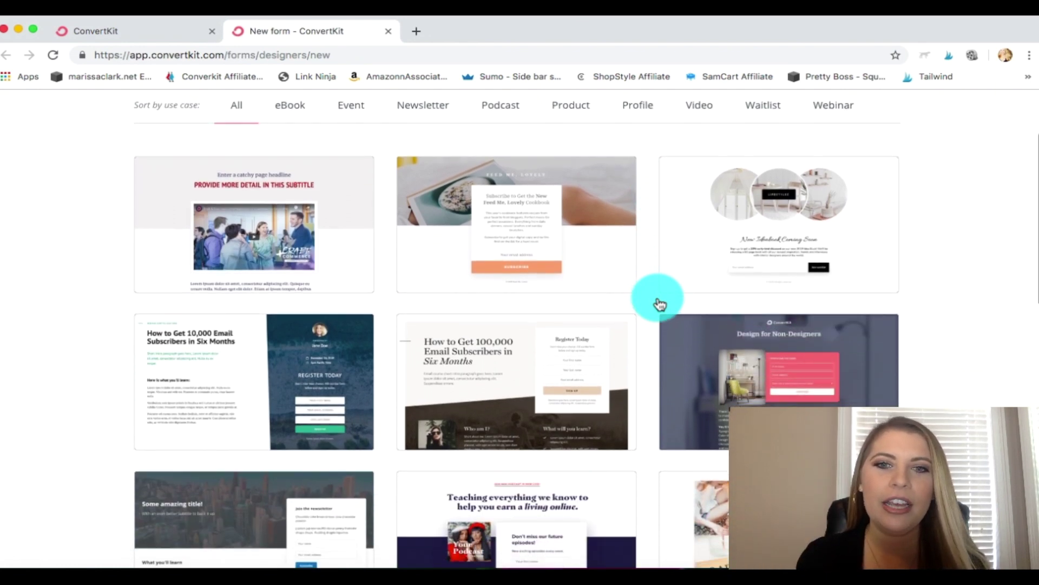
scroll(659, 304, "down", 5)
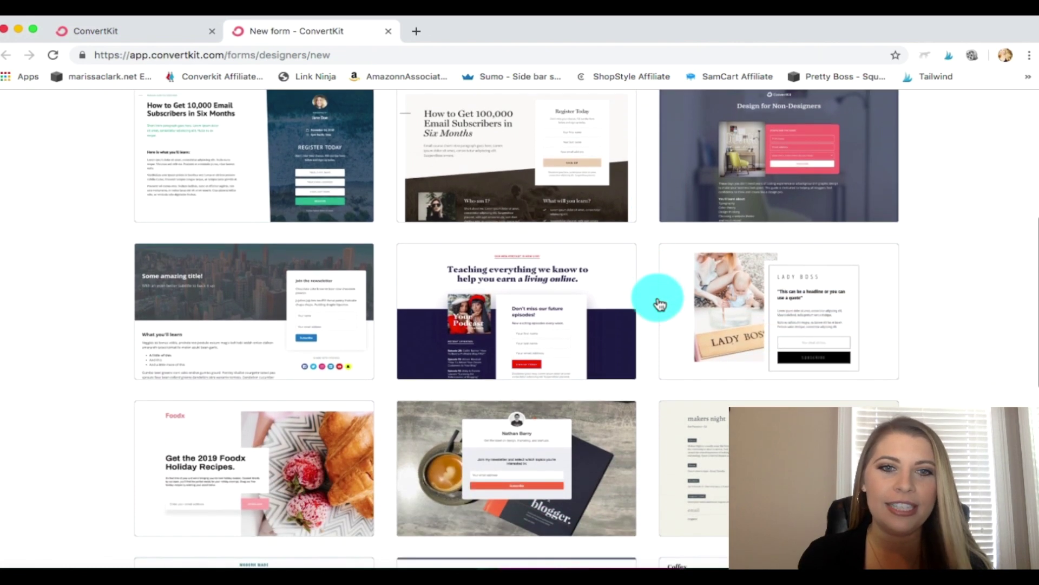
scroll(659, 304, "down", 4)
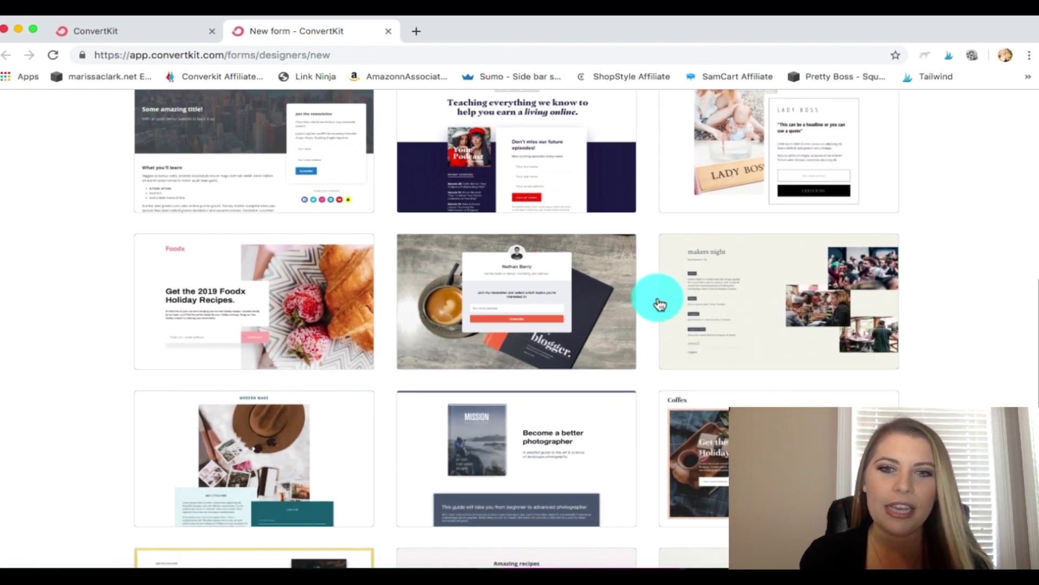
scroll(660, 304, "down", 3)
scroll(659, 305, "up", 6)
scroll(659, 304, "up", 9)
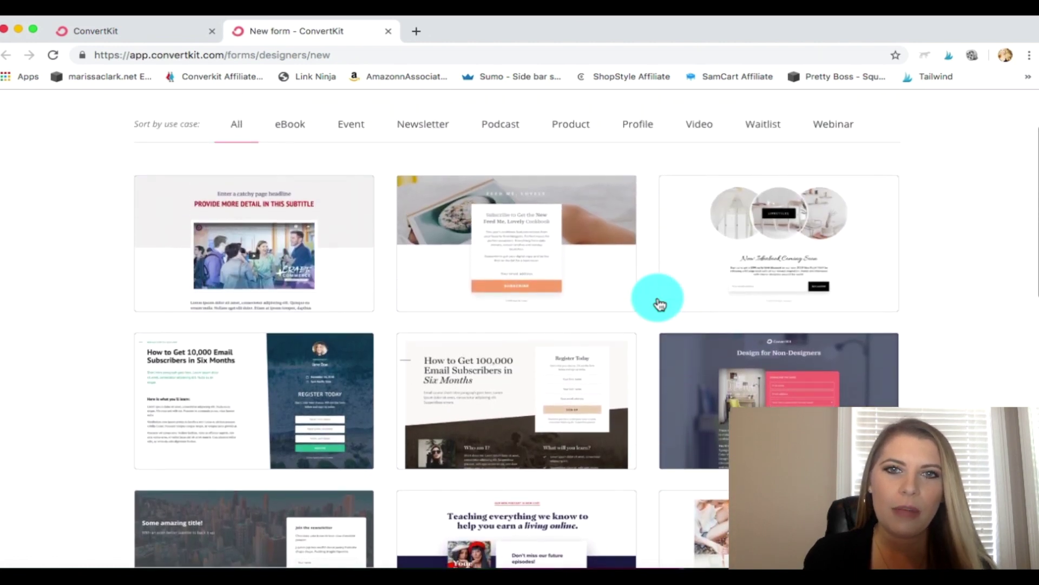
mouse_move(548, 232)
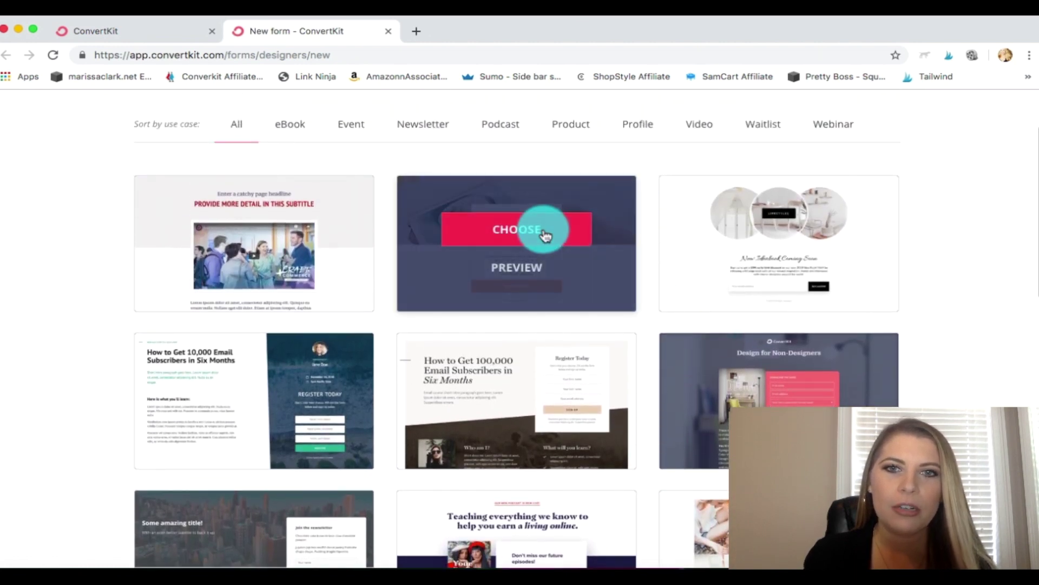
left_click(549, 234)
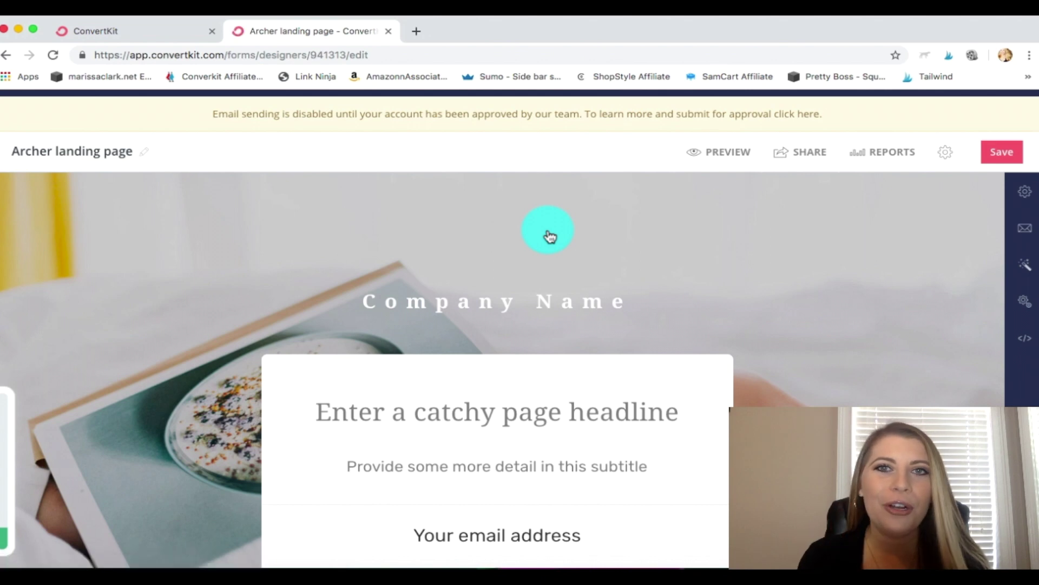
Step: Rename the landing page as "Generation Giving Landing Page"
scroll(549, 236, "down", 3)
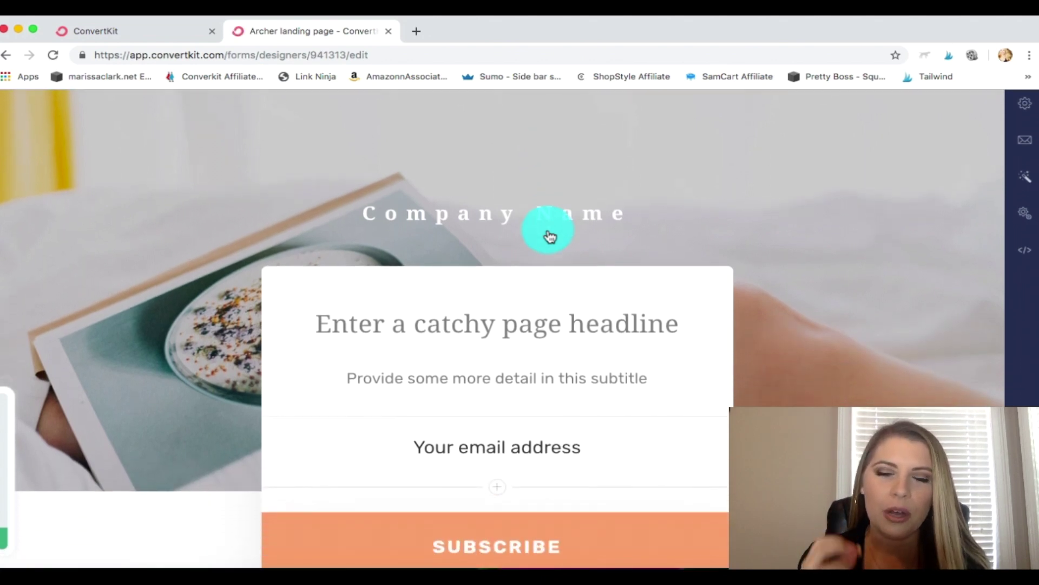
scroll(548, 235, "down", 1)
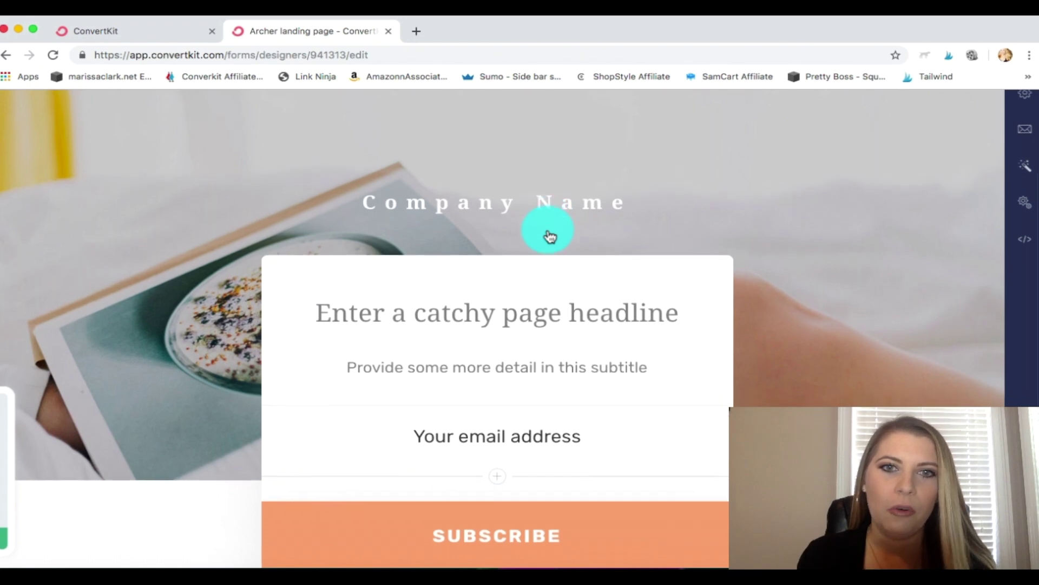
scroll(547, 235, "up", 5)
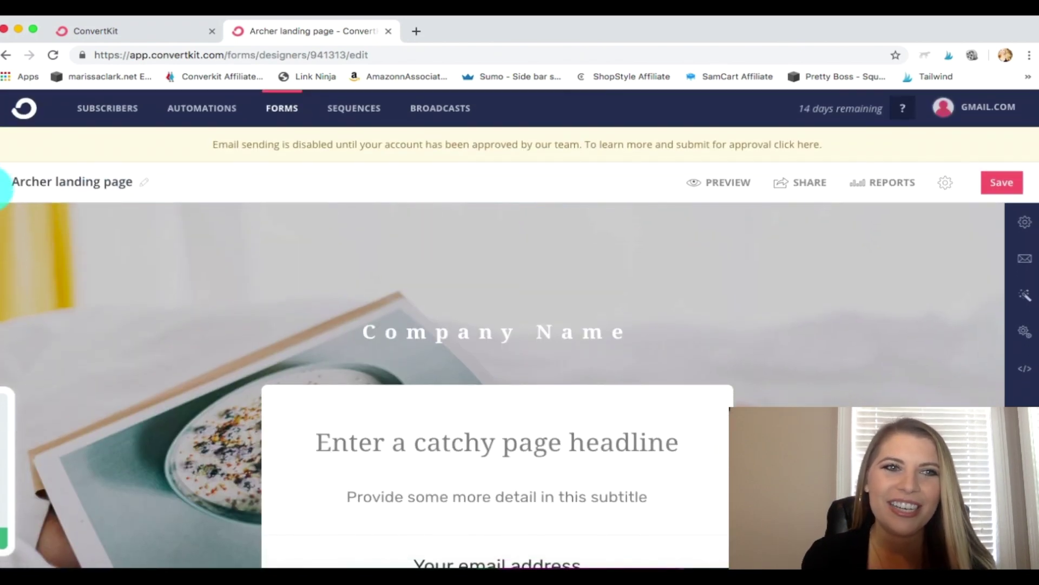
left_click(111, 184)
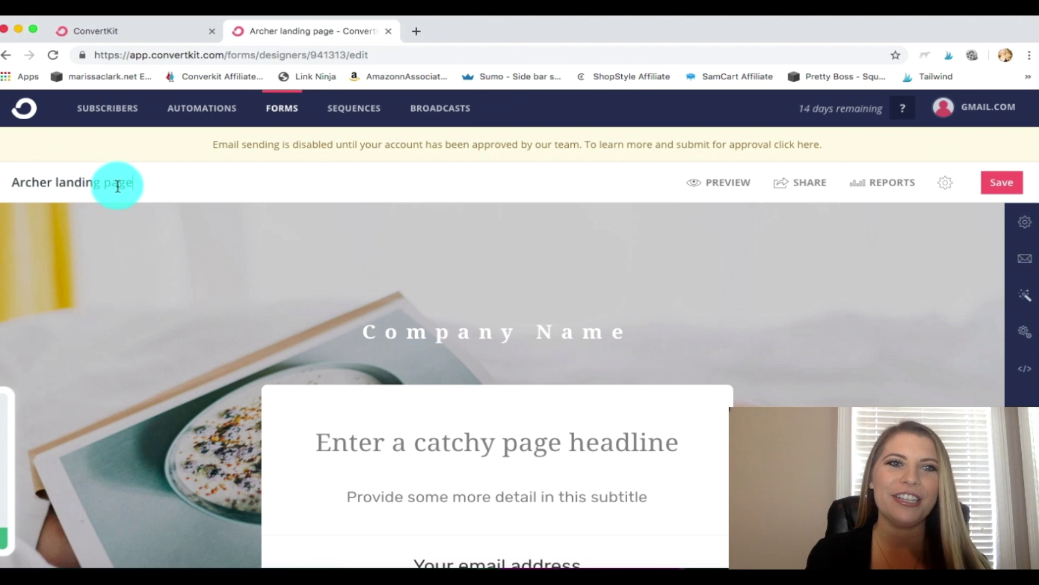
left_click_drag(120, 182, 3, 187)
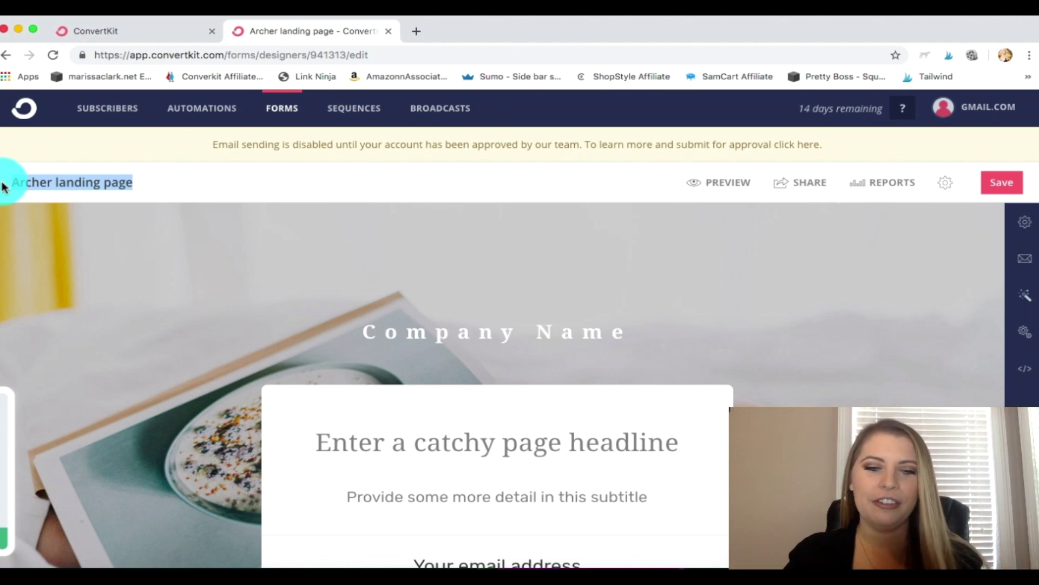
type("Generation Giving")
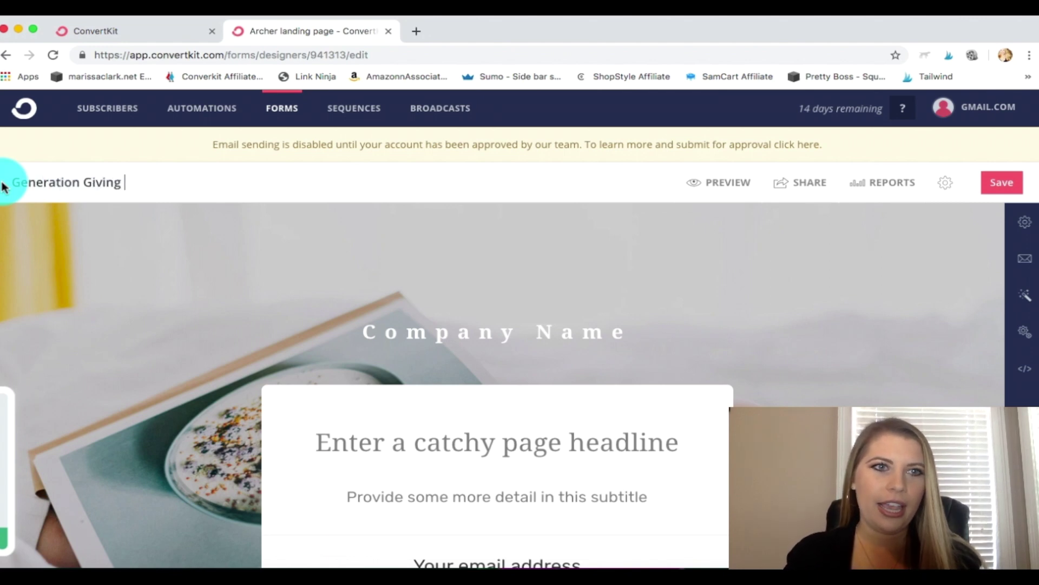
type(" Landing Page")
Step: Review the template's company name, headline and subscribe form, and view the incentive email settings
scroll(285, 273, "down", 1)
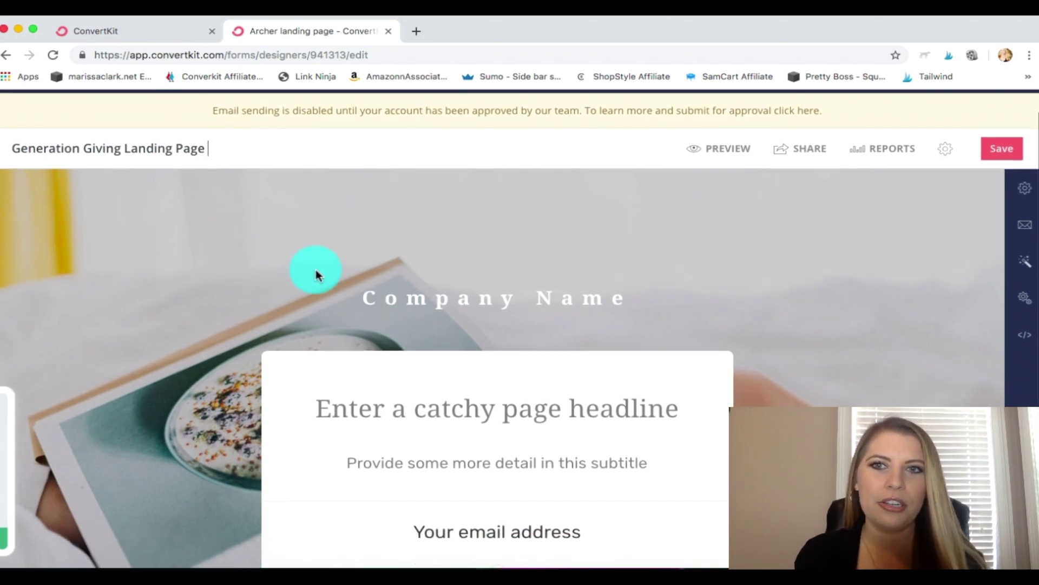
scroll(501, 271, "down", 2)
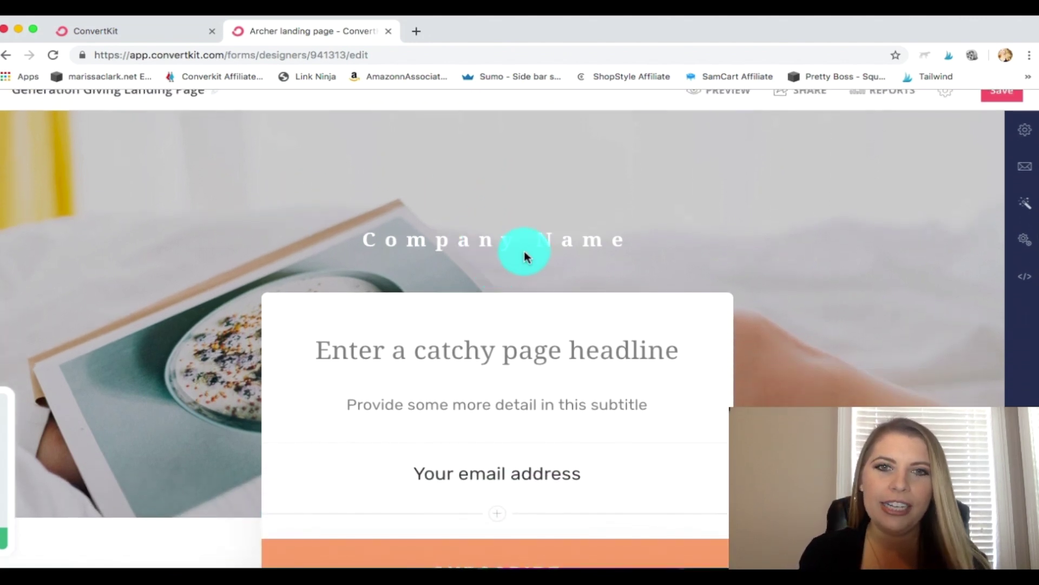
scroll(525, 253, "down", 1)
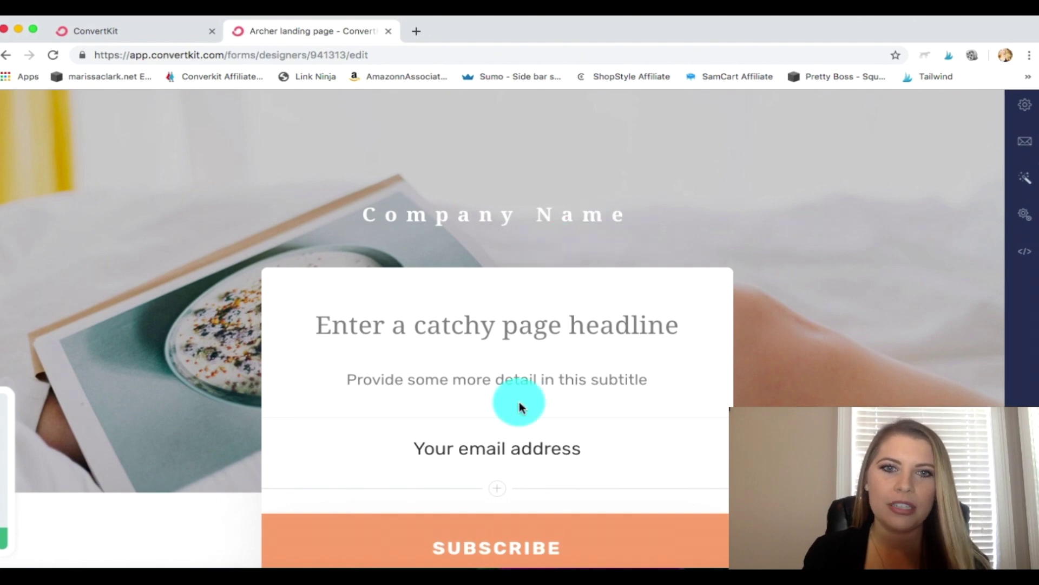
scroll(519, 379, "down", 3)
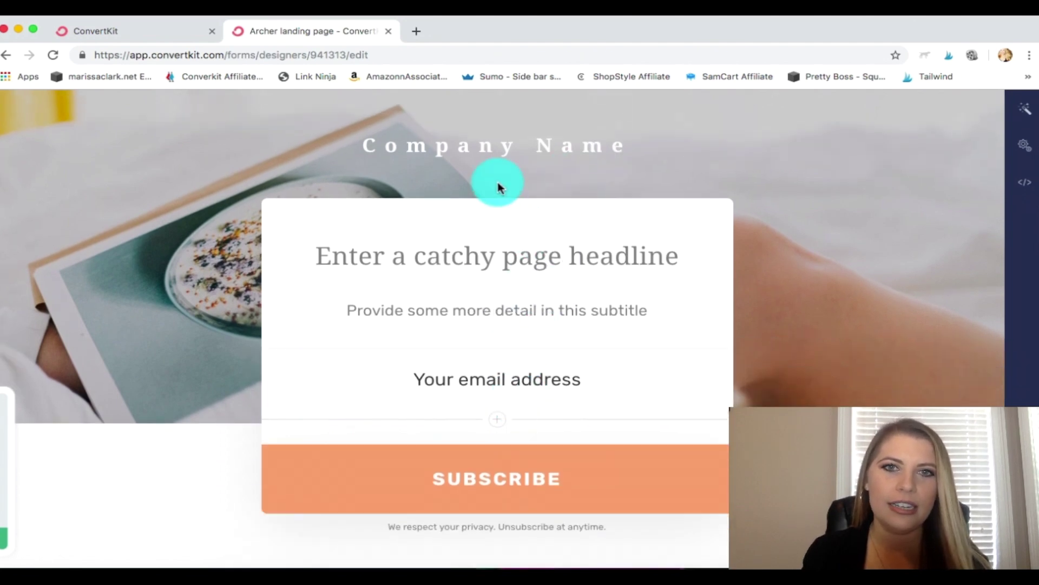
scroll(498, 186, "up", 5)
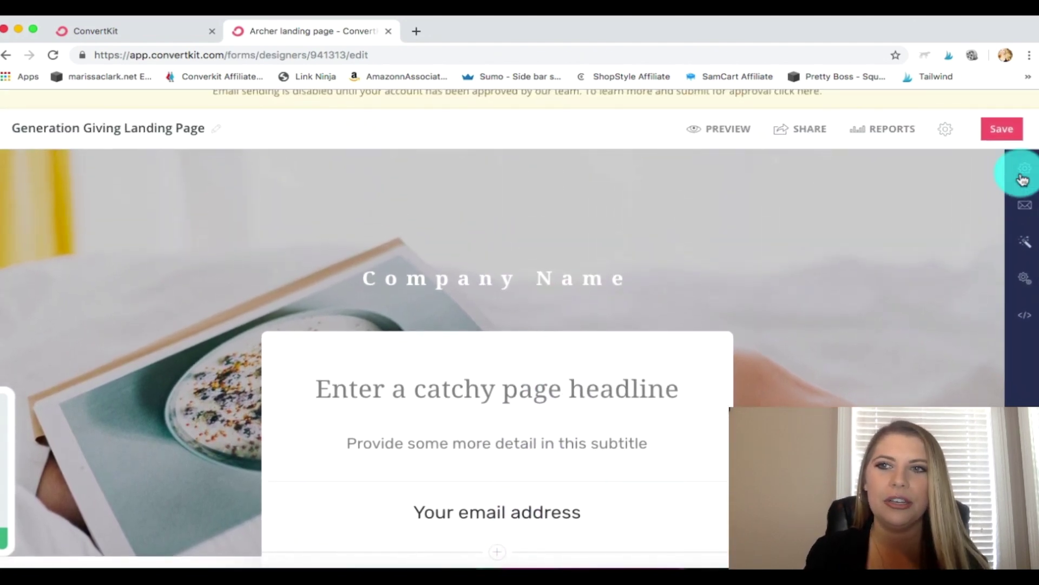
left_click(1023, 178)
left_click(773, 204)
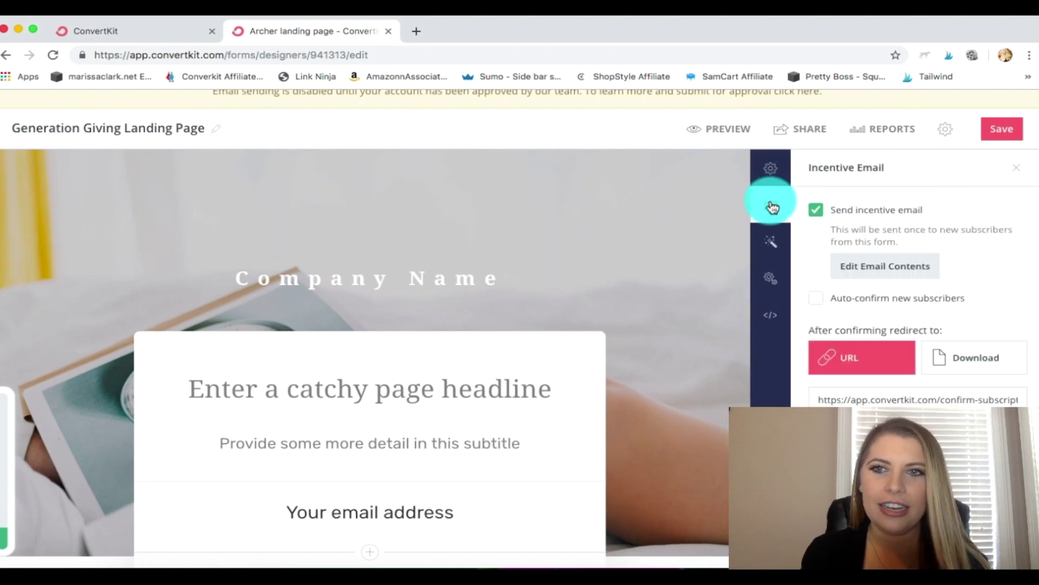
Step: Remove the template's default background image in the landing page styles
left_click(774, 246)
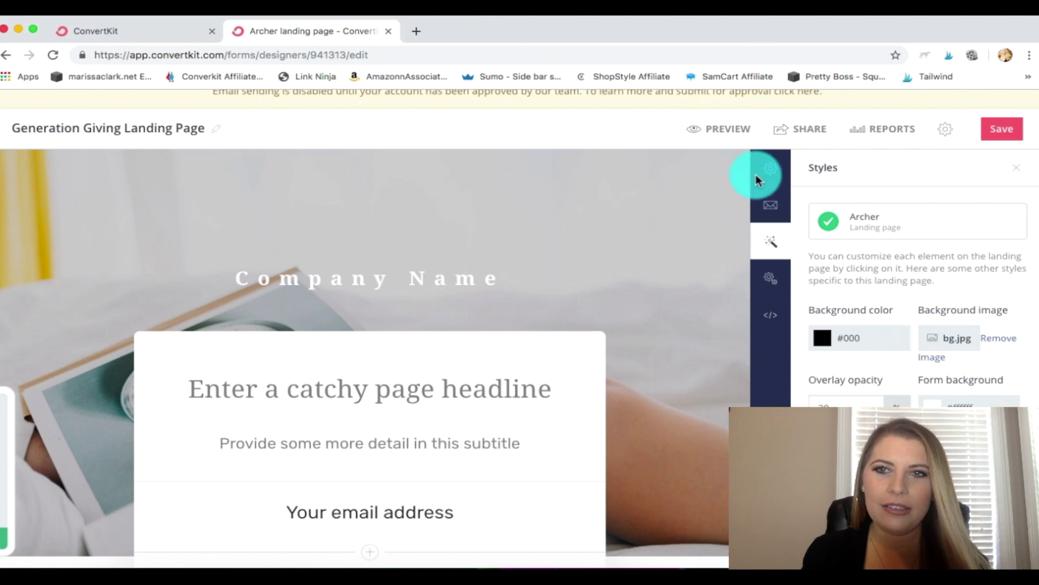
left_click_drag(921, 320, 1005, 318)
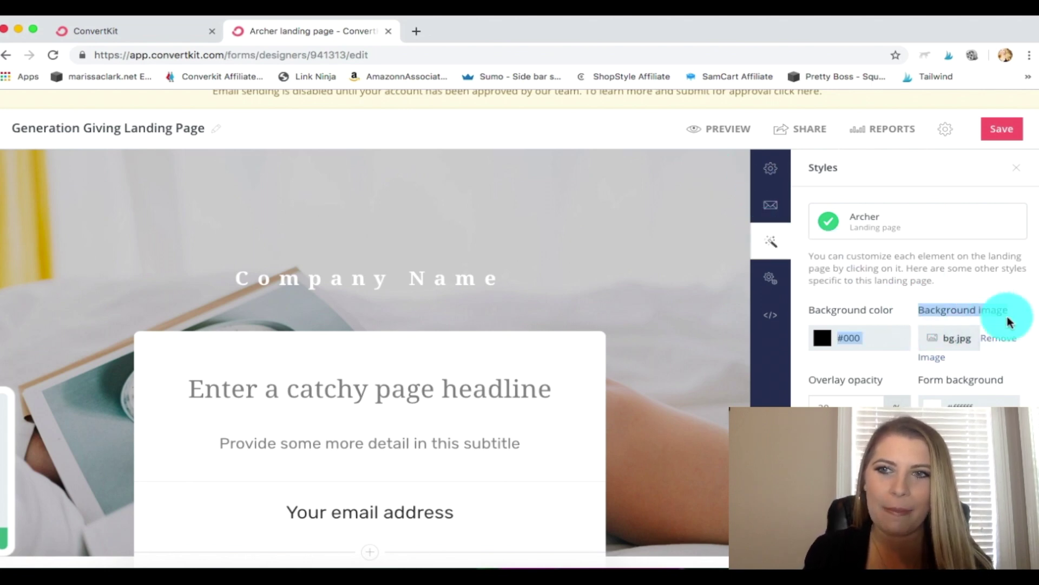
left_click(1023, 297)
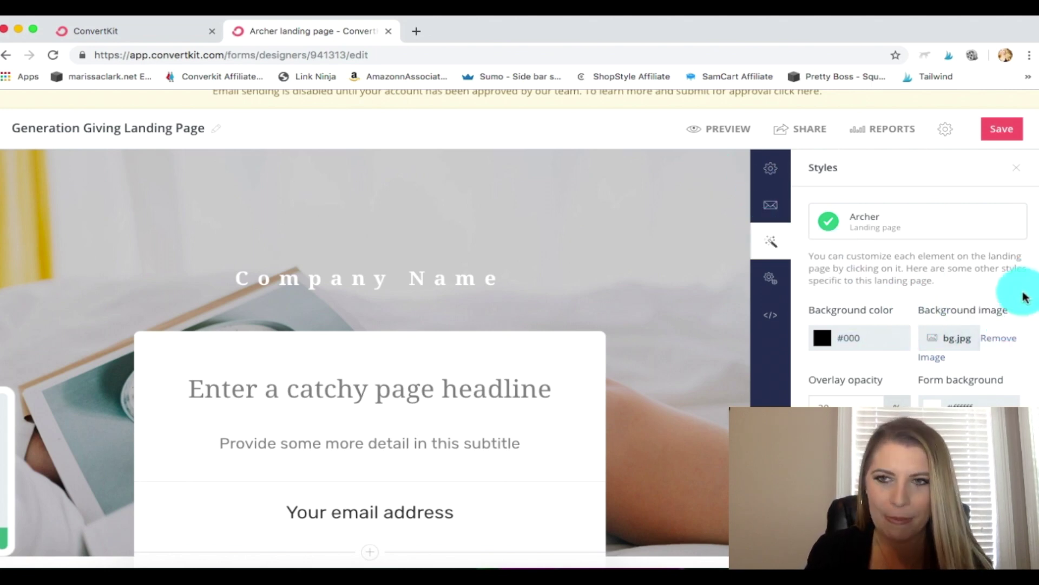
left_click(998, 340)
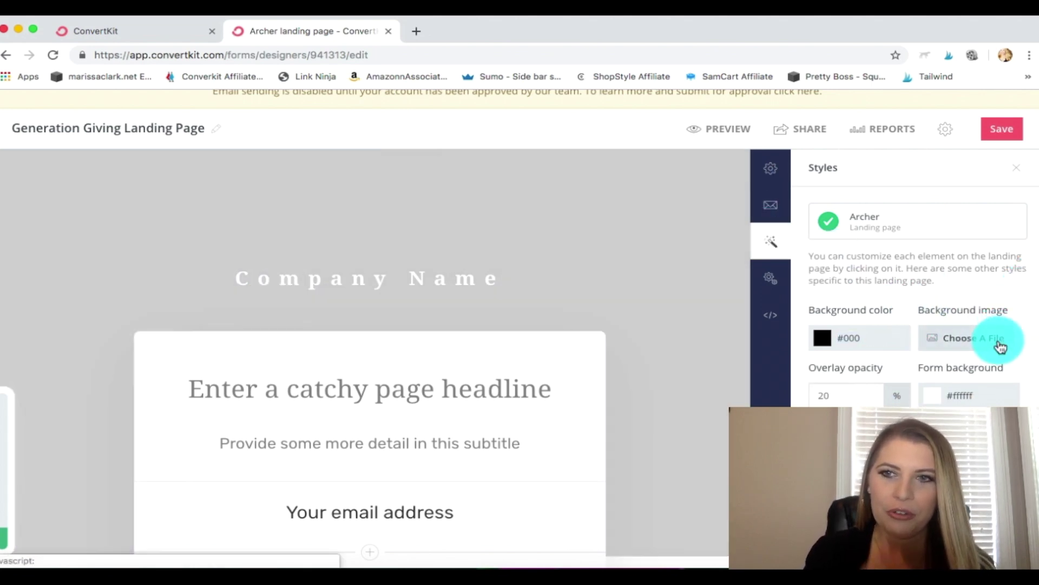
Step: Choose Non Profit Backdrop.jpg from the Desktop as the landing page's background image
left_click(948, 342)
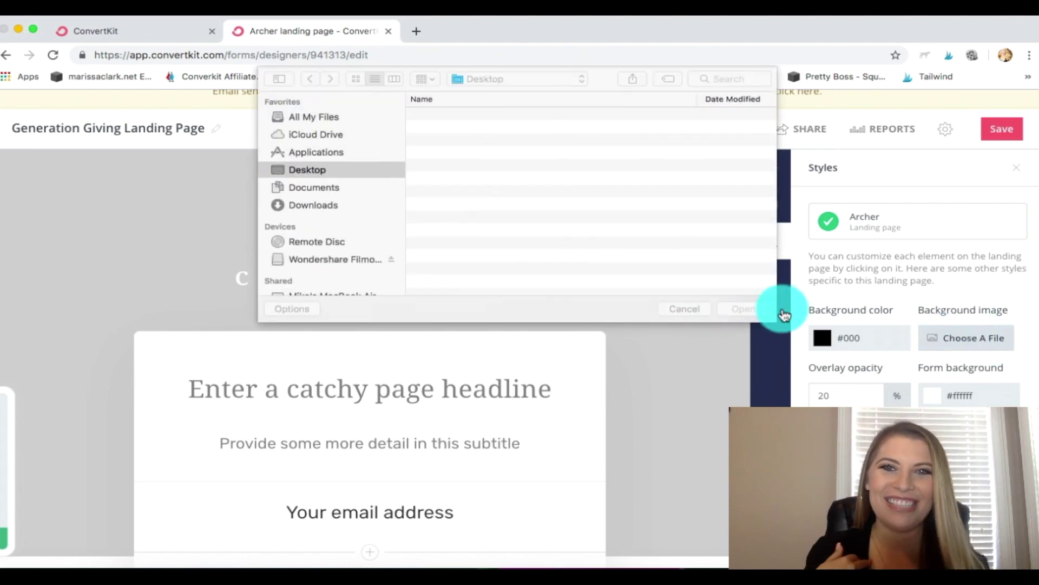
left_click(678, 196)
scroll(552, 170, "down", 2)
left_click(555, 194)
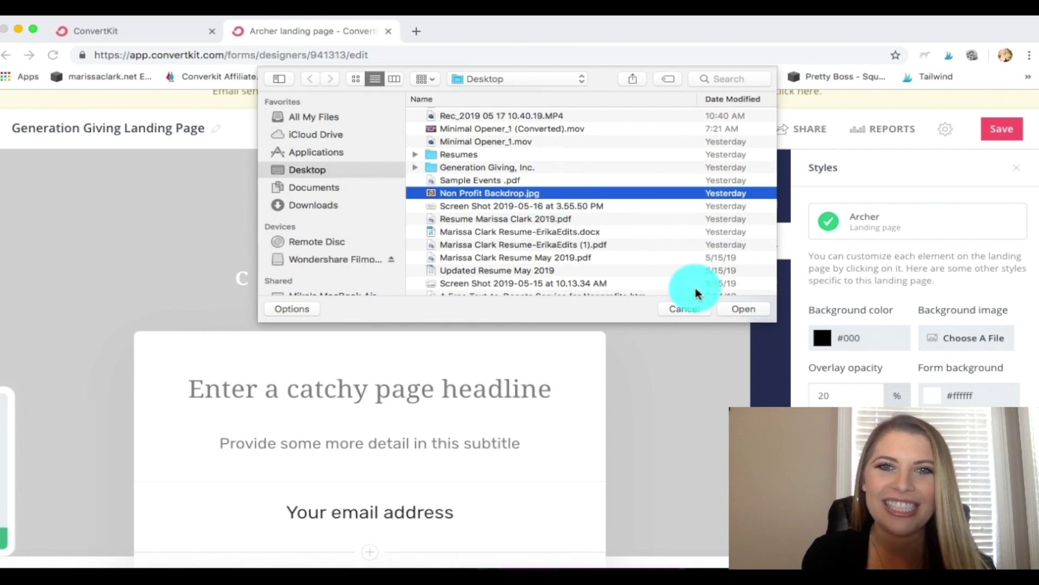
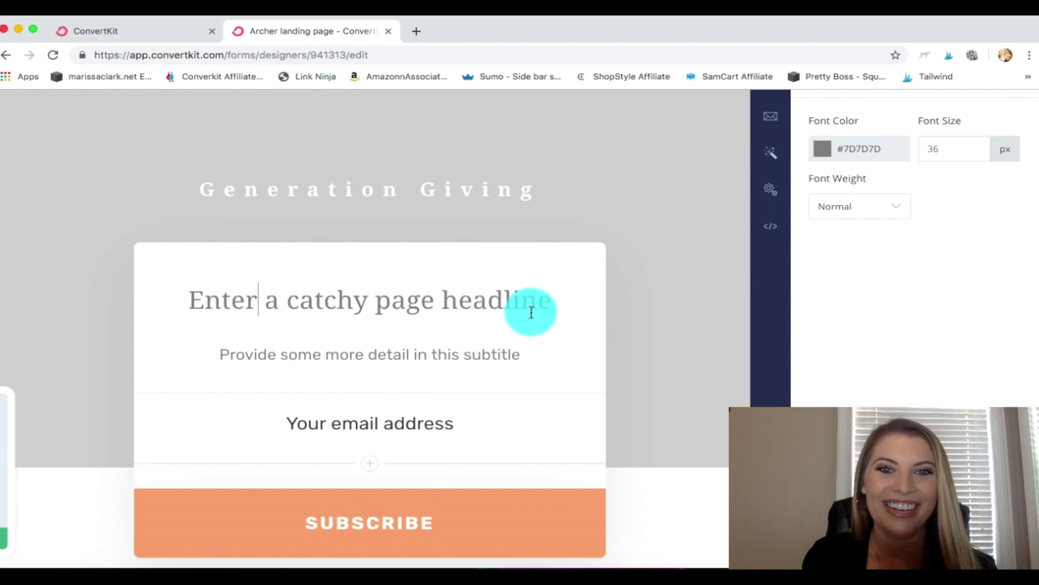
Step: Replace the placeholder page headline with "Learn More About Events!"
left_click_drag(552, 302, 193, 288)
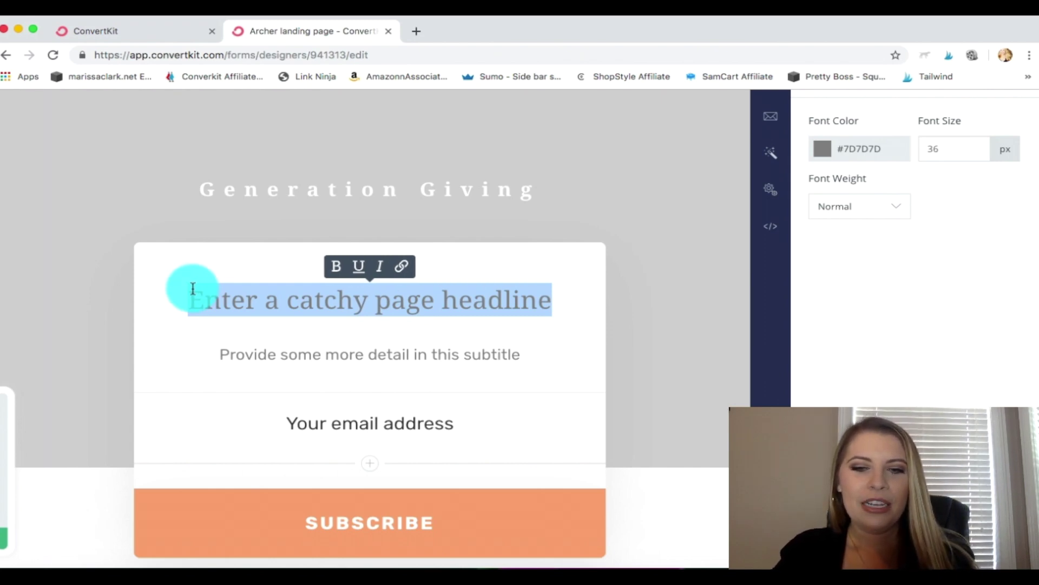
type("Learn More About Eve")
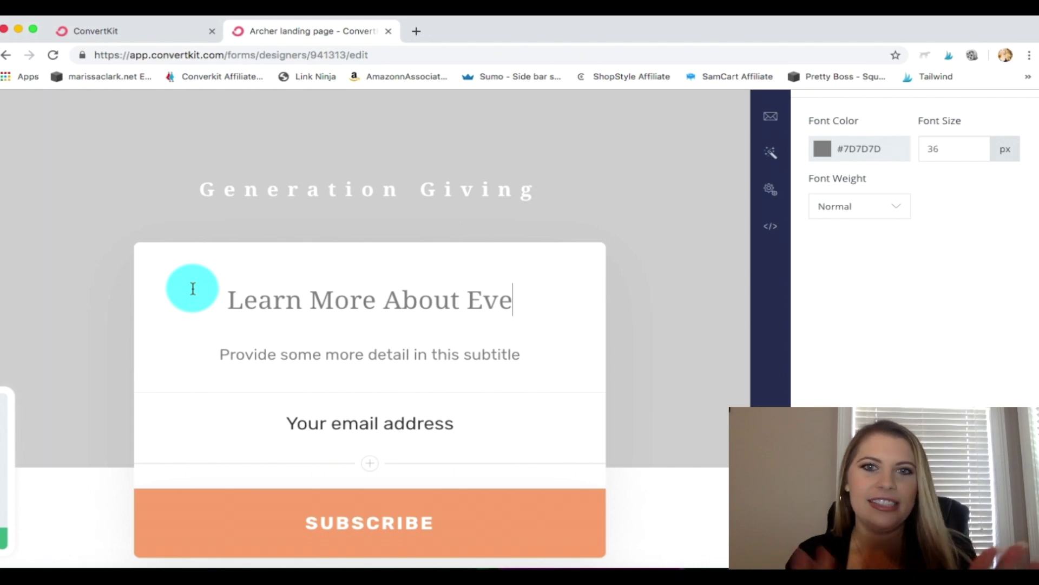
type("nts!")
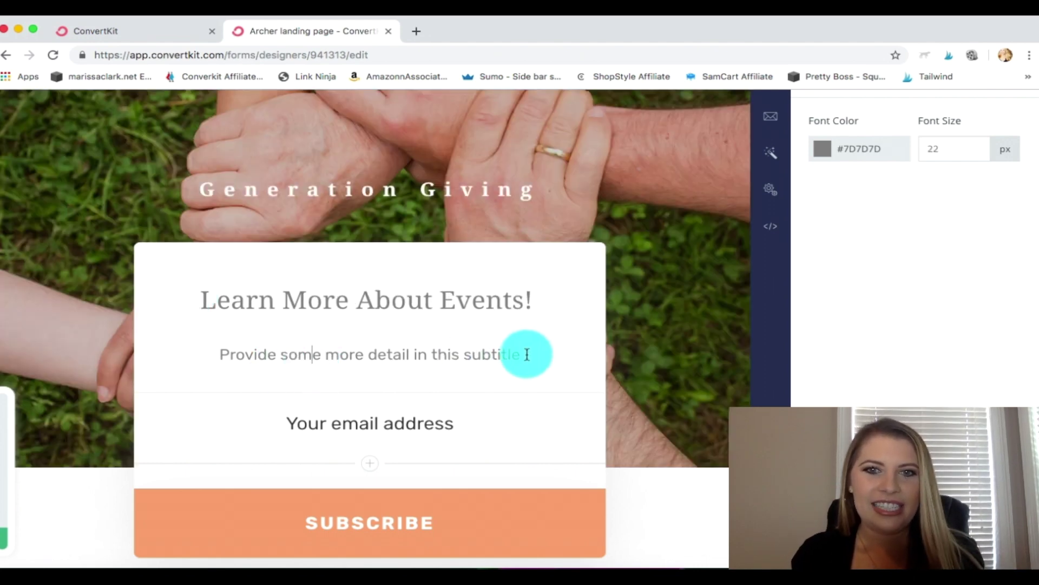
Step: Replace the placeholder subtitle with "Sign up to get notified about upcoming events"
left_click_drag(526, 352, 218, 345)
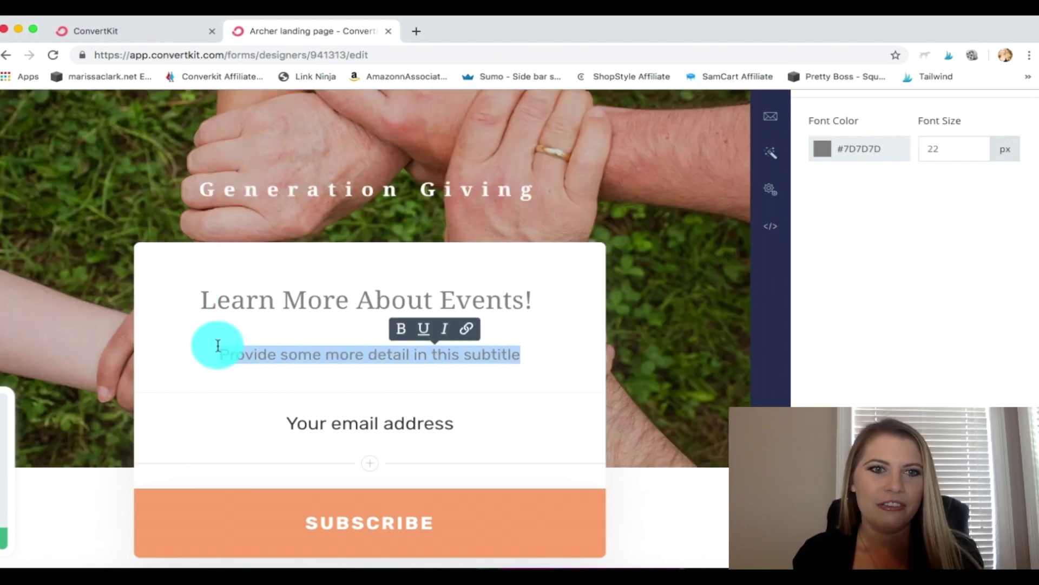
scroll(217, 345, "up", 3)
scroll(218, 345, "down", 3)
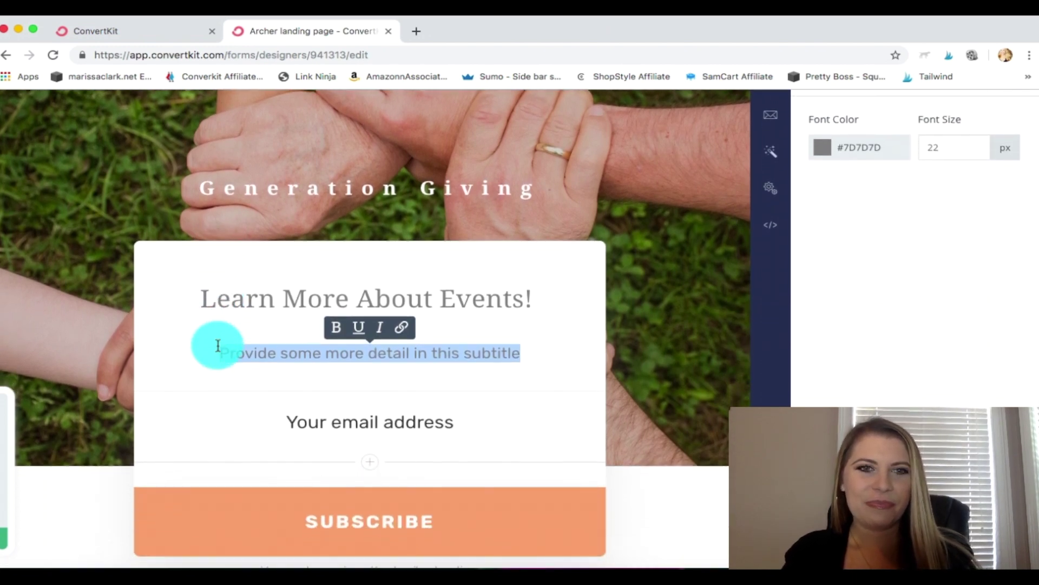
type("Sign up")
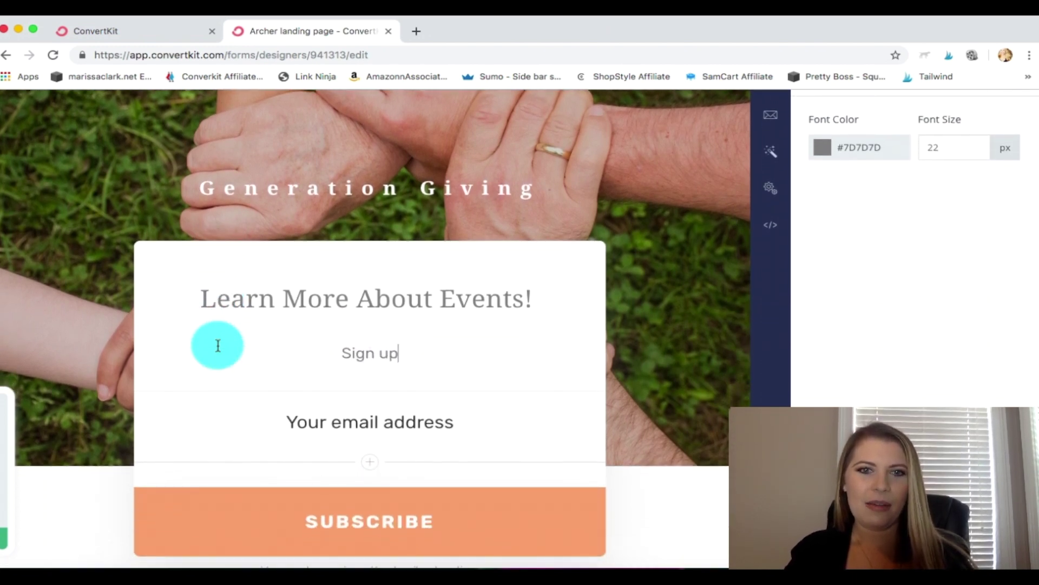
type(" to get notif")
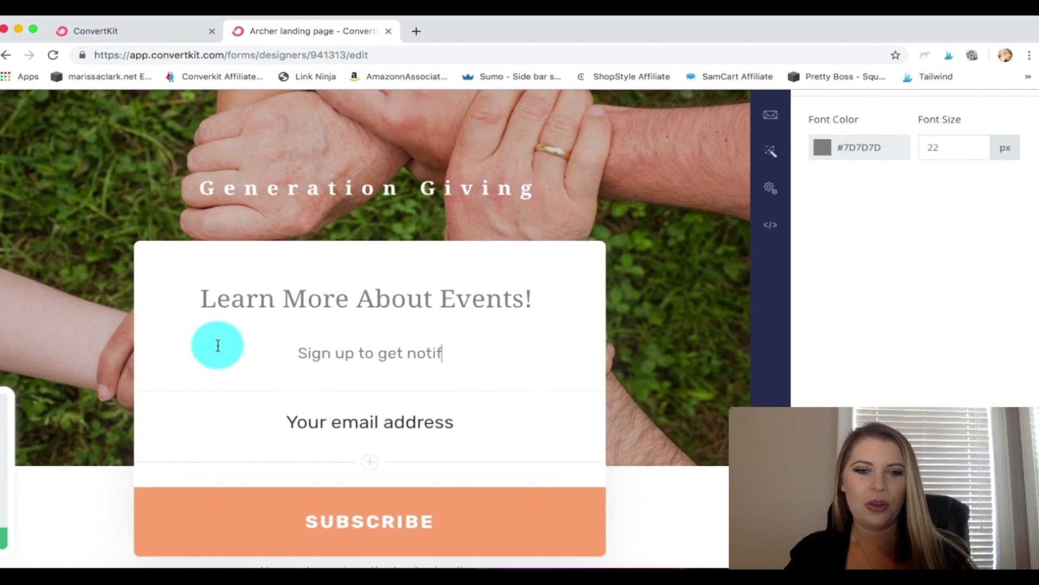
type("ied about")
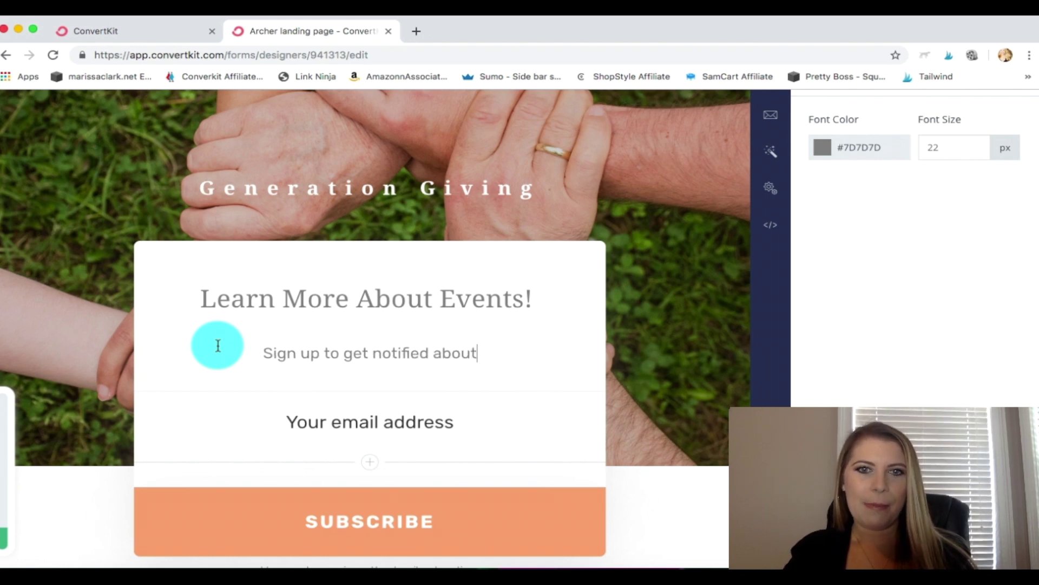
type(" upcoing even")
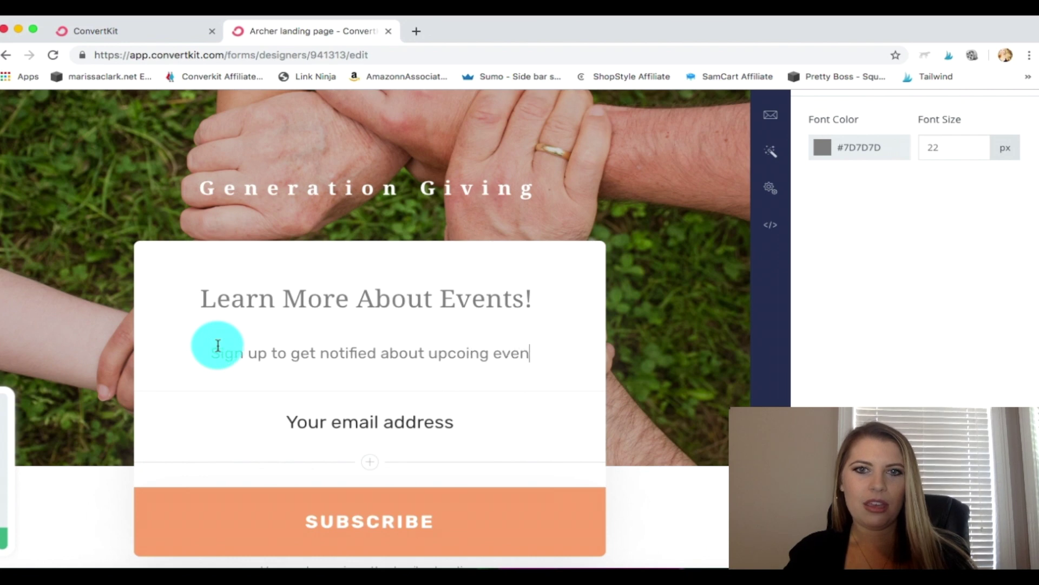
key("BackSpace")
key("BackSpace")
key("BackSpace")
key("BackSpace")
key("BackSpace")
key("BackSpace")
key("BackSpace")
key("BackSpace")
type("ming ")
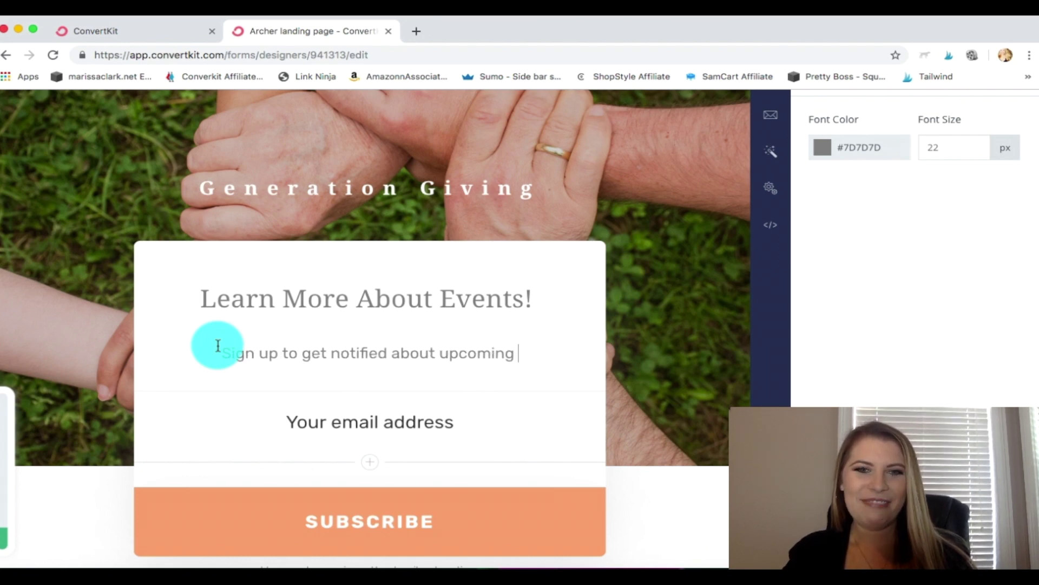
type("events")
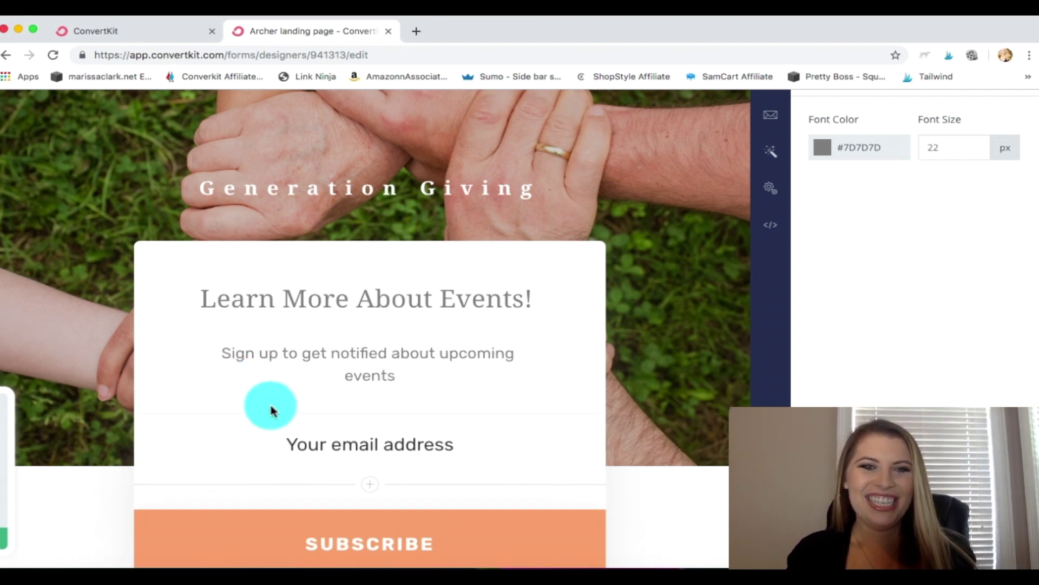
Step: Change the subscribe button's label to "LEARN MORE"
scroll(271, 410, "down", 1)
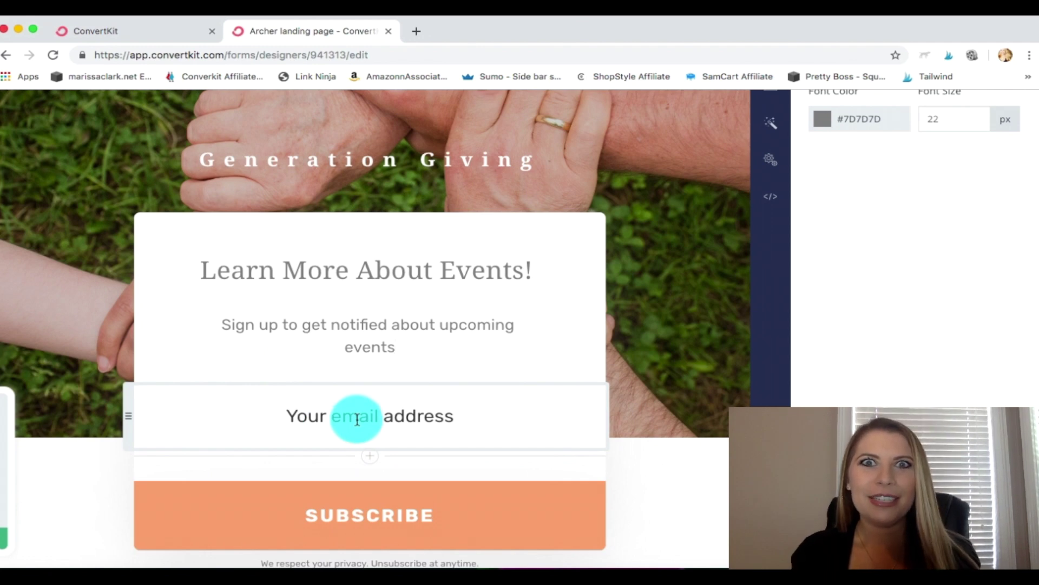
scroll(399, 427, "down", 1)
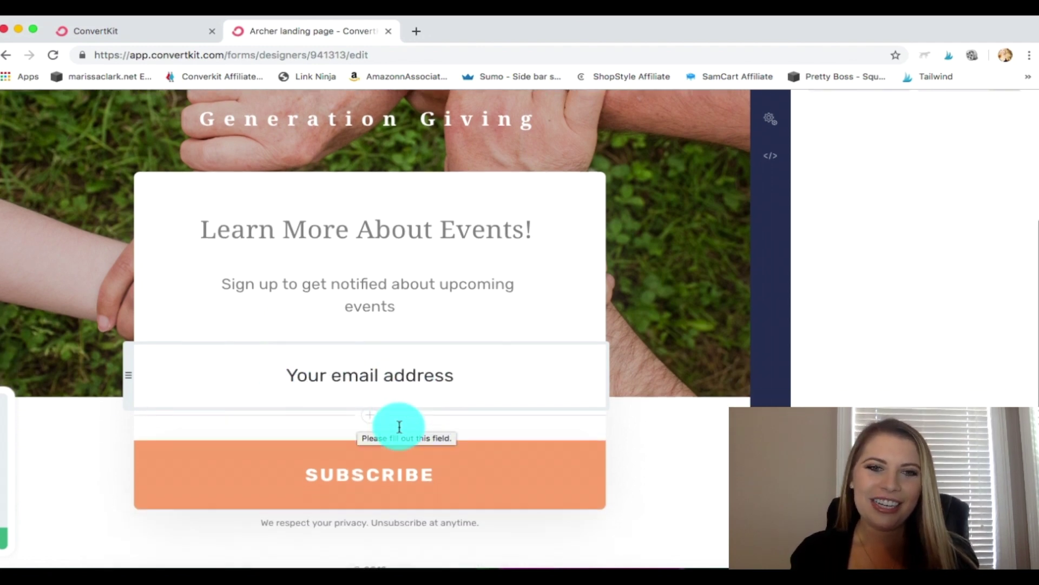
left_click(400, 464)
left_click_drag(430, 474, 302, 472)
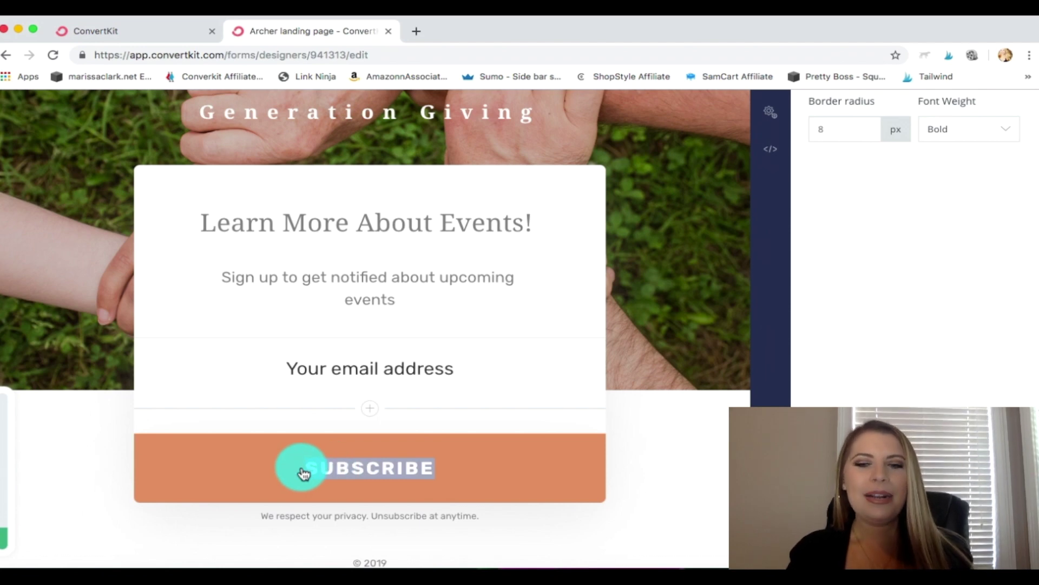
type("LEARN MORE")
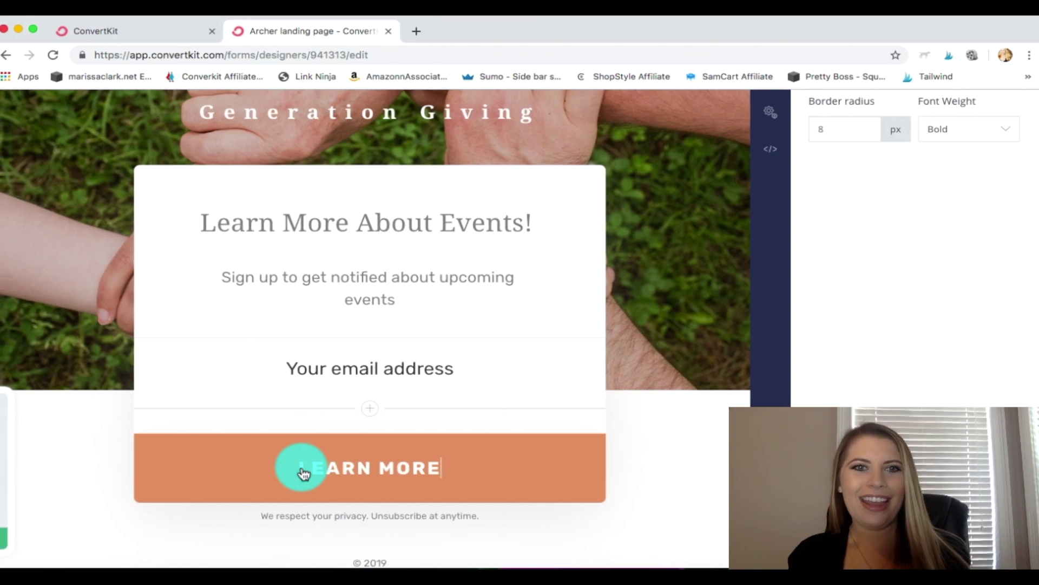
Step: Set the form's success message to "Success! Thank you for your interest in Generation Giving!"
scroll(528, 478, "up", 2)
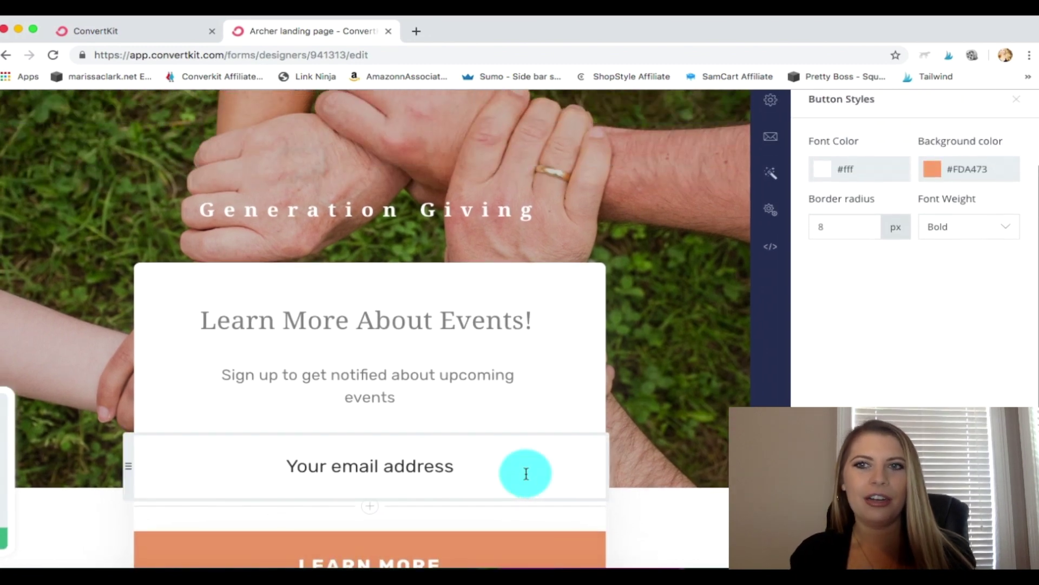
left_click(742, 279)
scroll(790, 314, "up", 2)
left_click(851, 250)
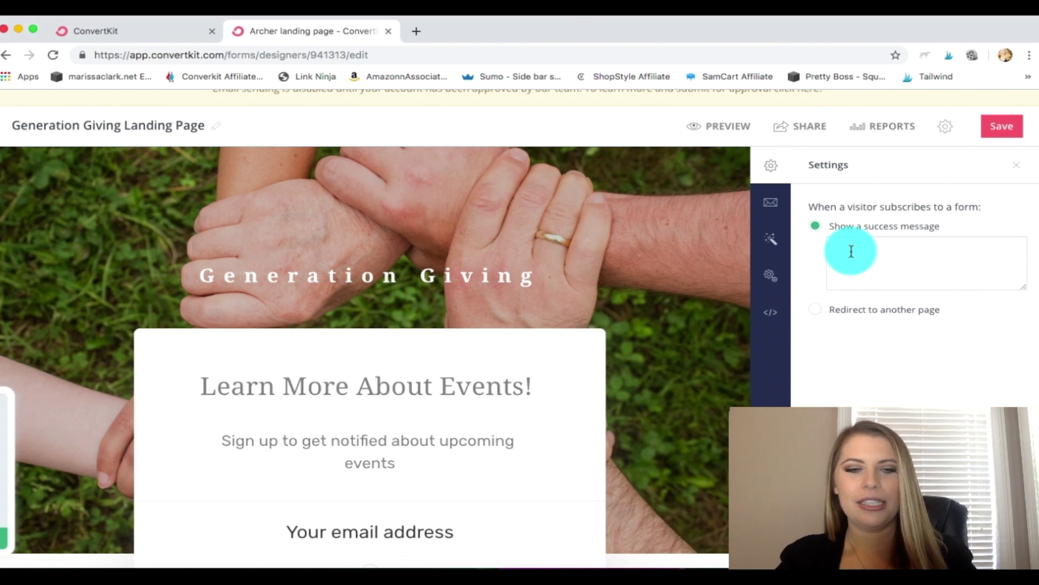
scroll(852, 248, "up", 2)
left_click(874, 325)
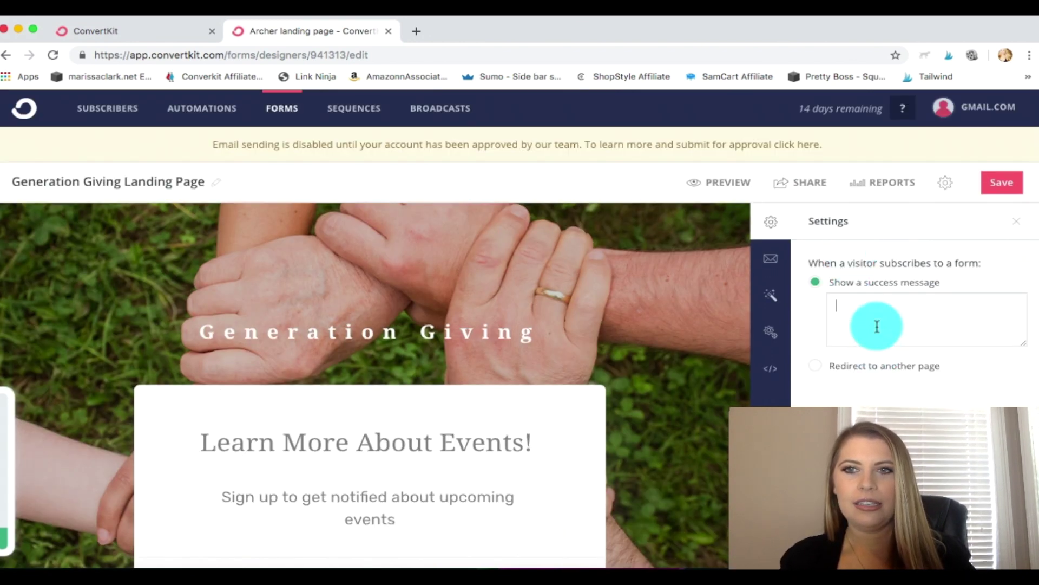
type("Success!")
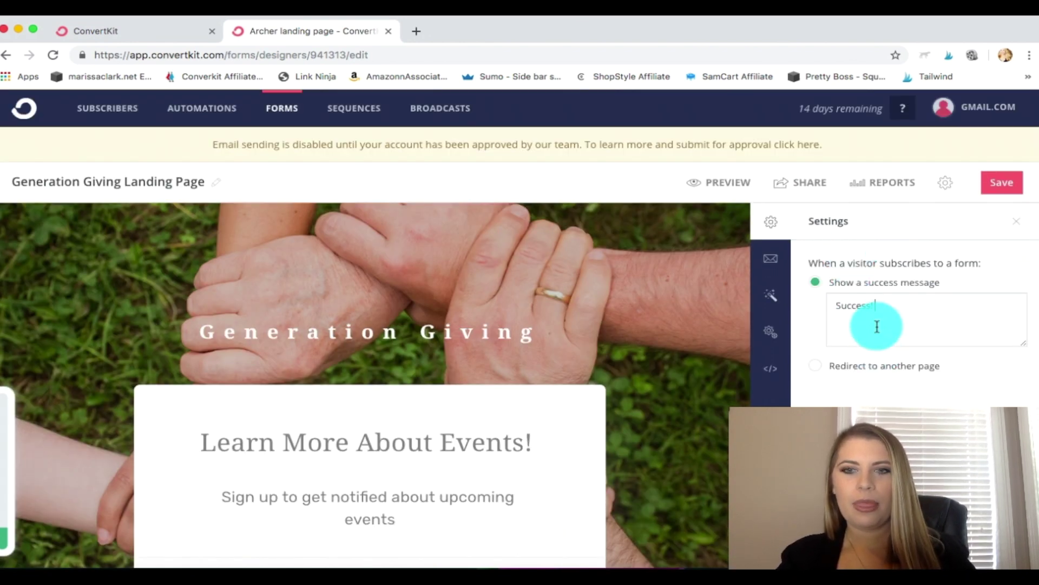
type(" Thank you for you")
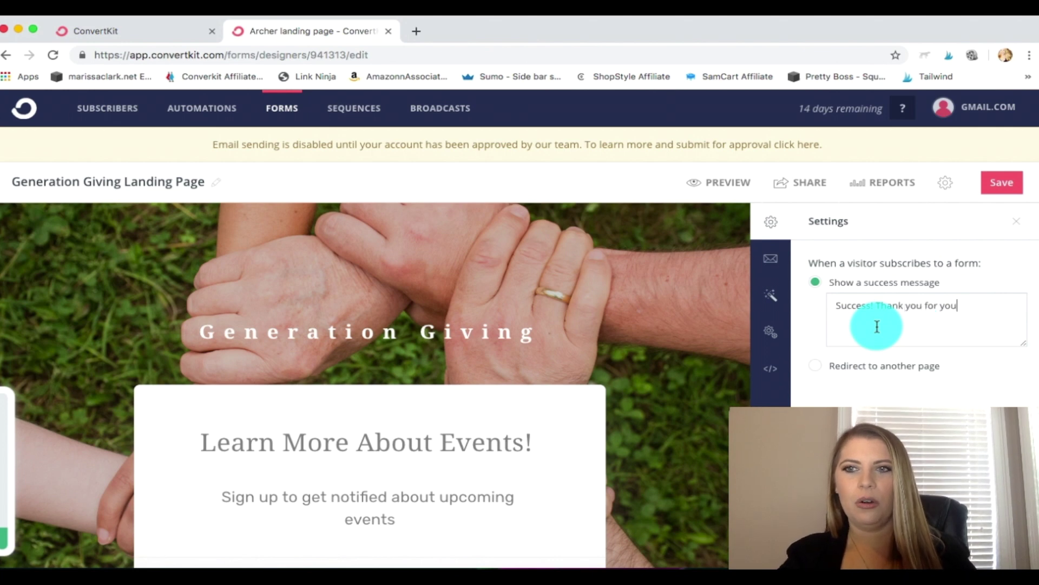
type("r interest in Generat")
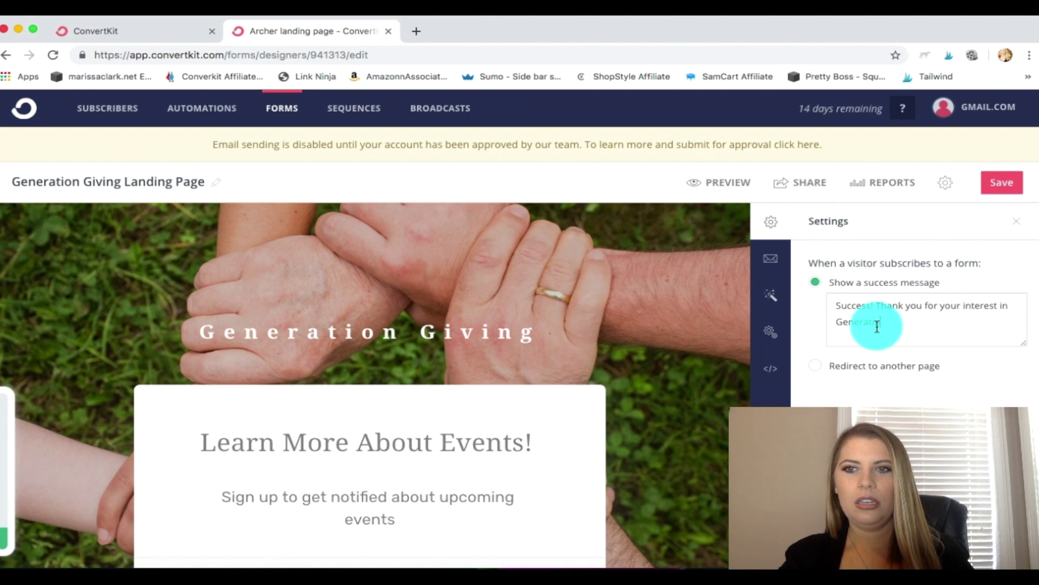
type("ion Giving!")
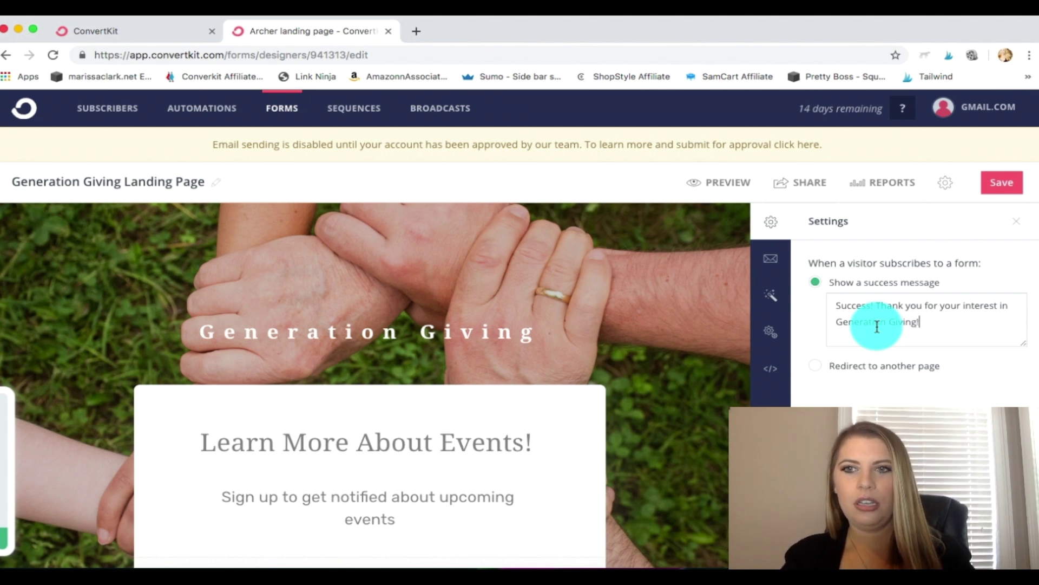
scroll(916, 395, "down", 2)
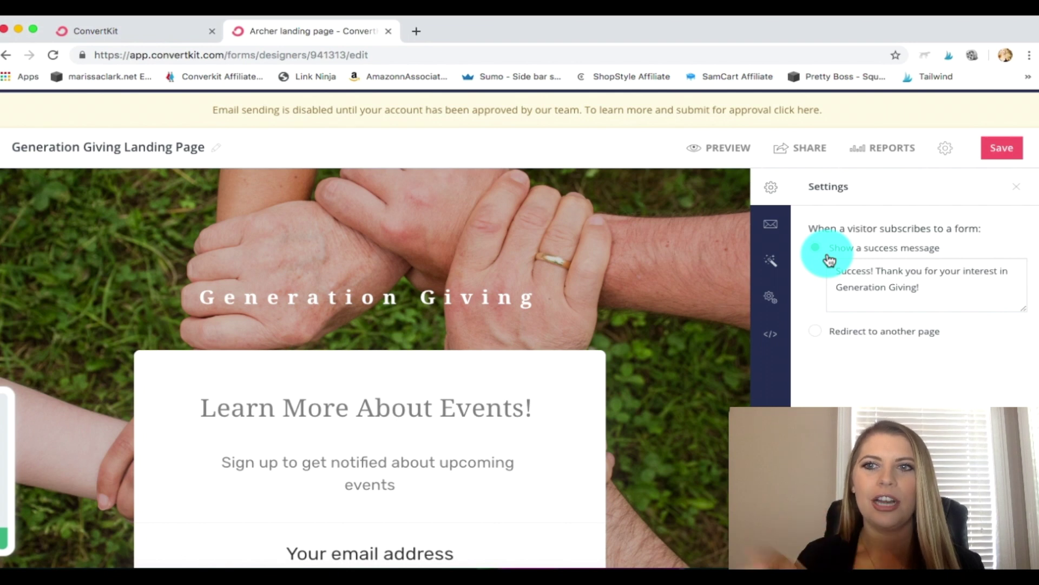
left_click(768, 230)
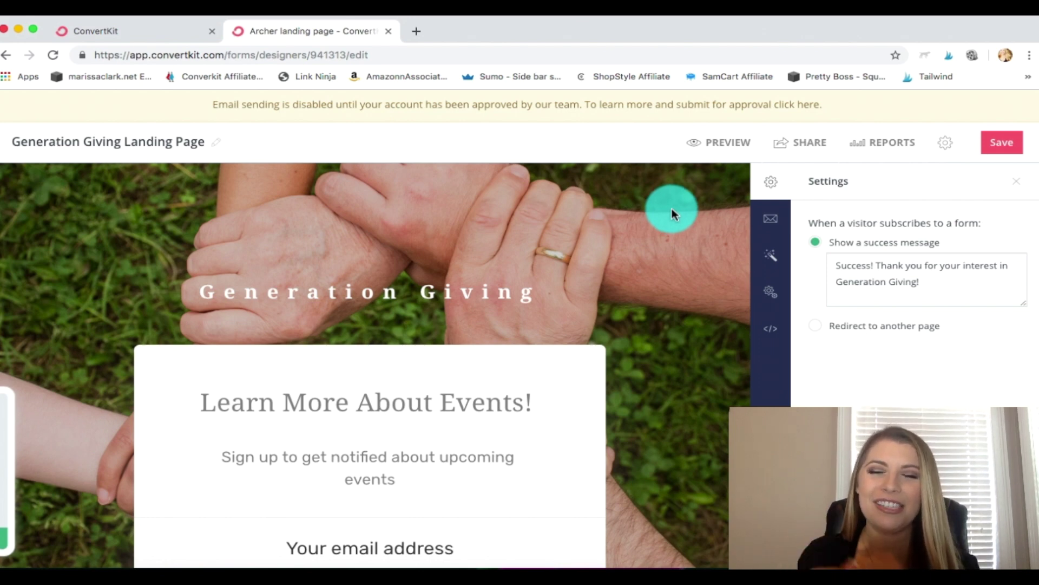
Step: Save the landing page and preview its full layout
left_click(1001, 143)
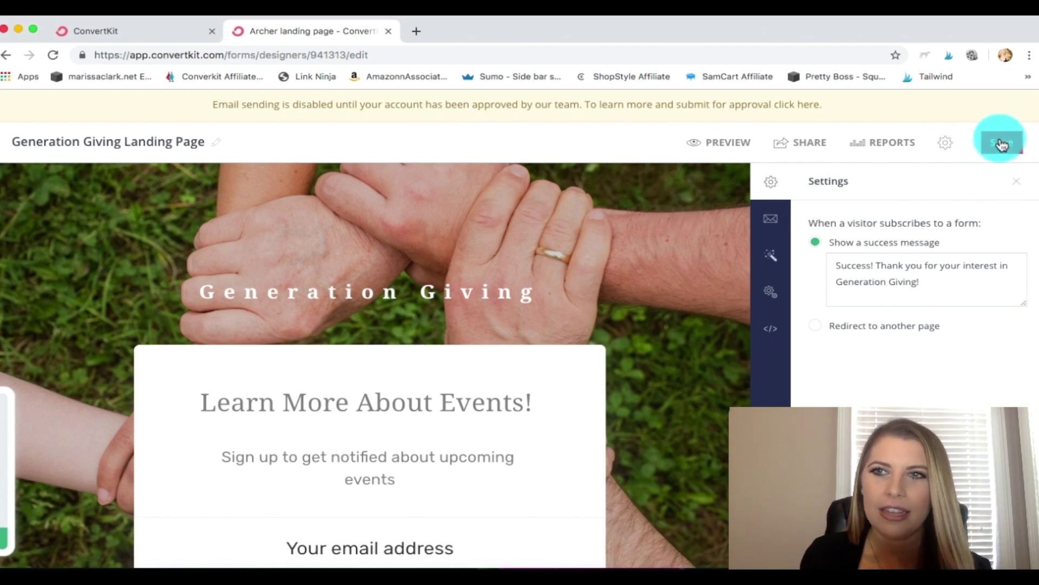
left_click(713, 140)
scroll(766, 296, "down", 3)
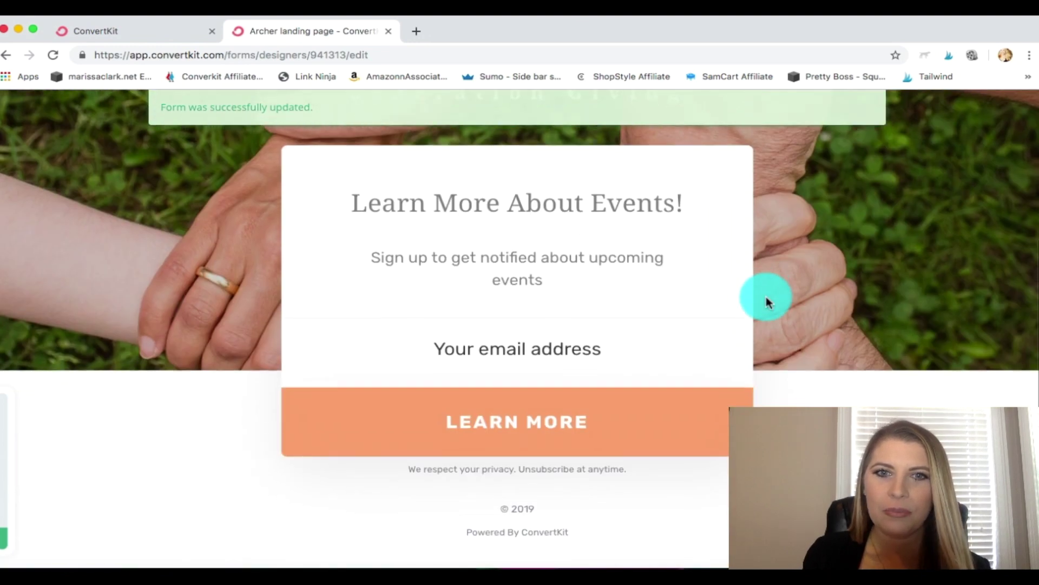
scroll(765, 297, "up", 5)
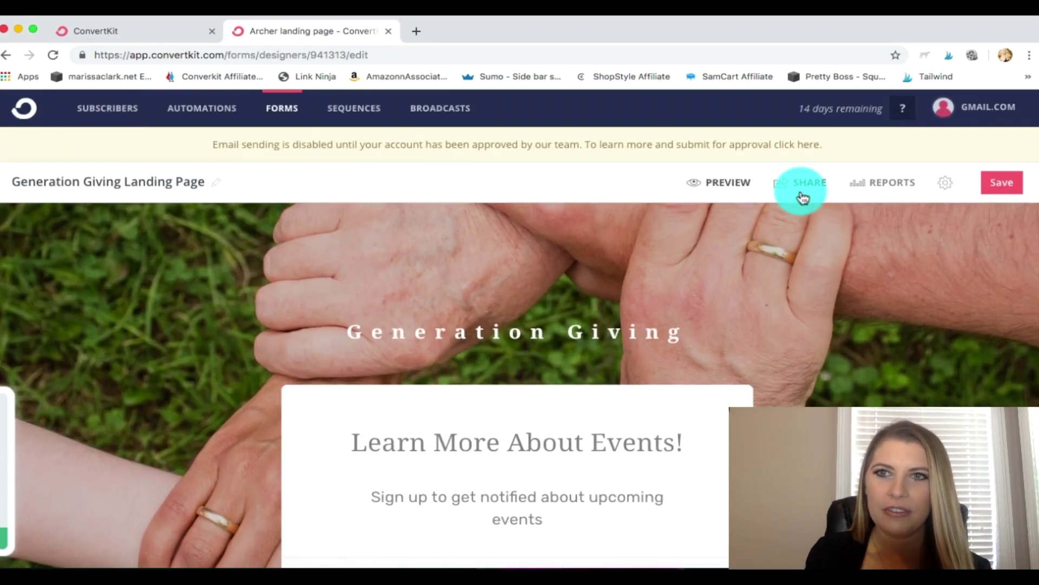
Step: Copy the hosted landing page link from the sharing options and open it in a new browser tab
left_click(799, 190)
left_click(691, 267)
key("super+c")
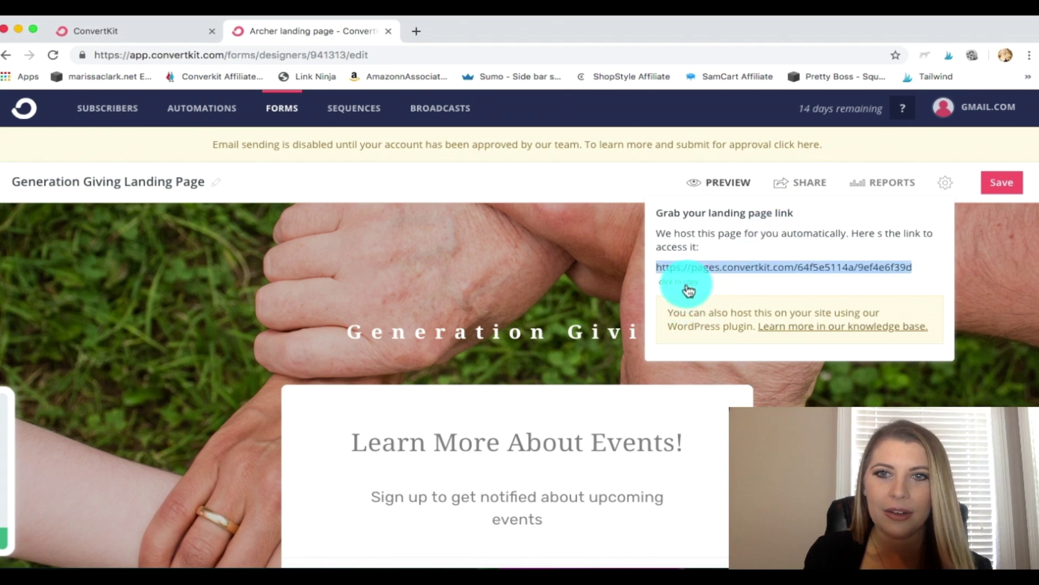
left_click(417, 30)
key("super+v")
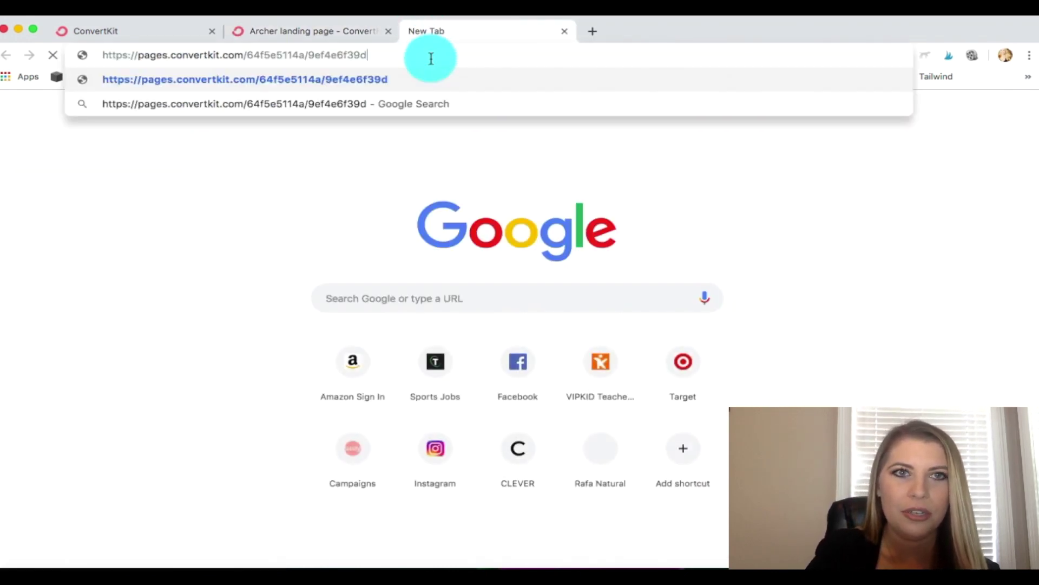
key("Return")
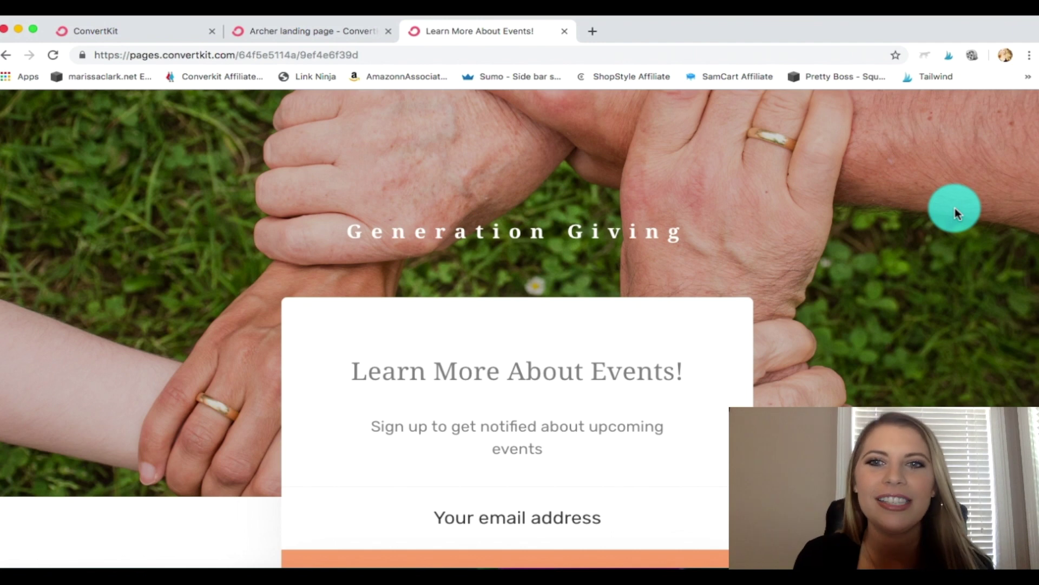
Step: Test the live landing page by submitting an e-mail address in the sign-up form, and check the success message
scroll(955, 207, "down", 2)
scroll(955, 206, "up", 2)
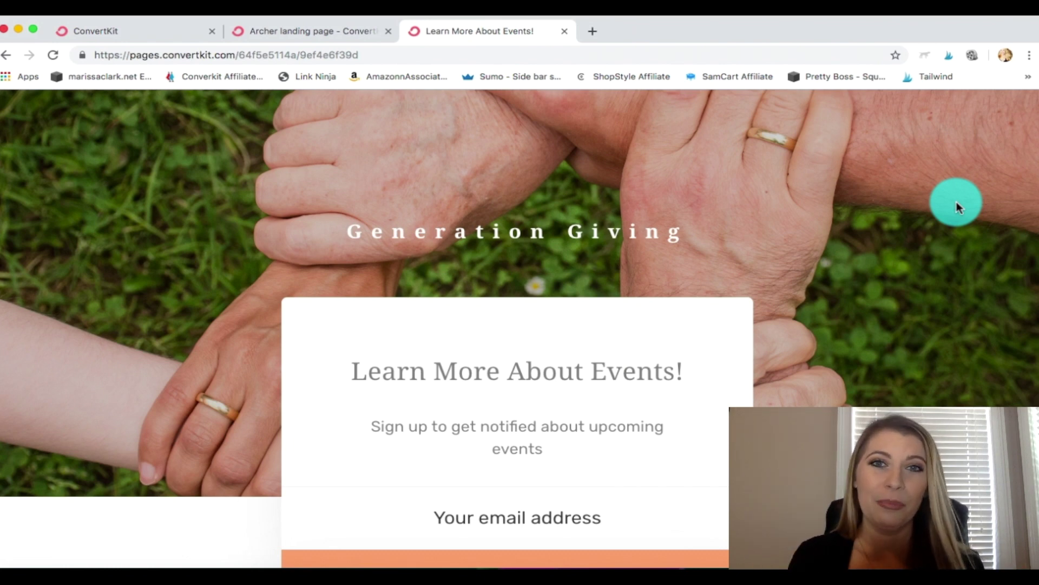
scroll(957, 204, "down", 4)
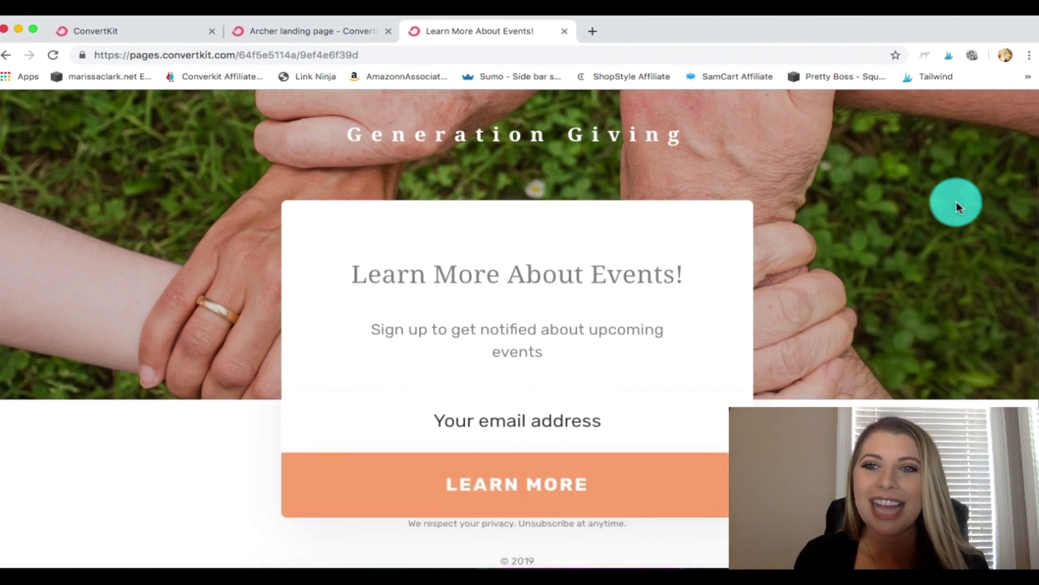
left_click(536, 426)
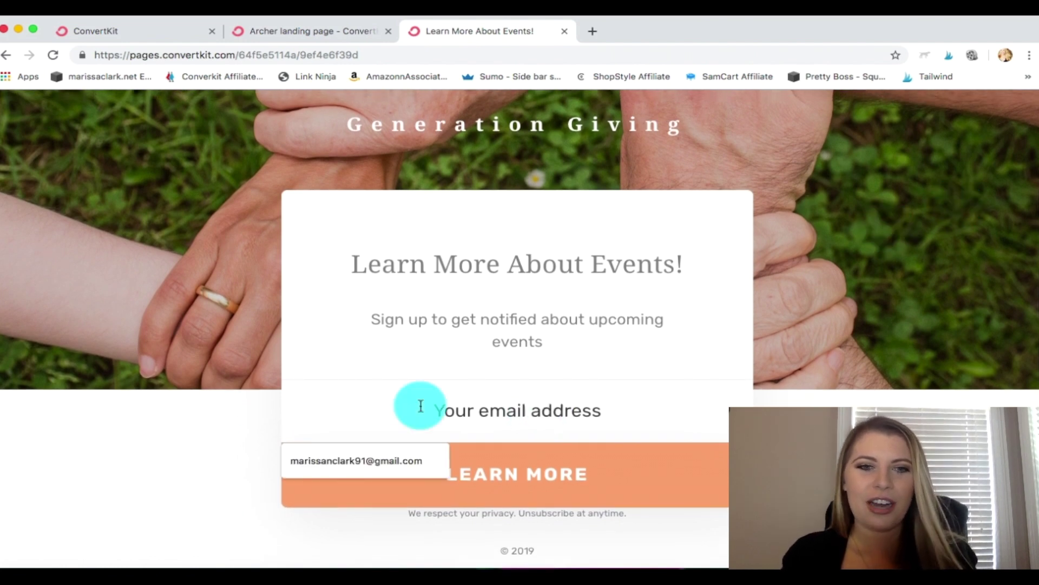
left_click(357, 462)
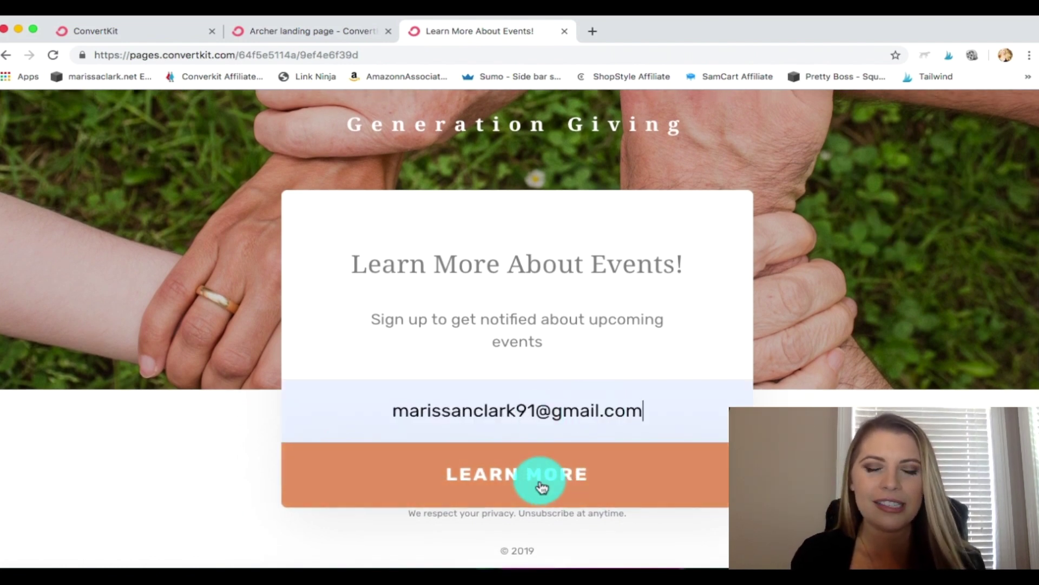
left_click(541, 486)
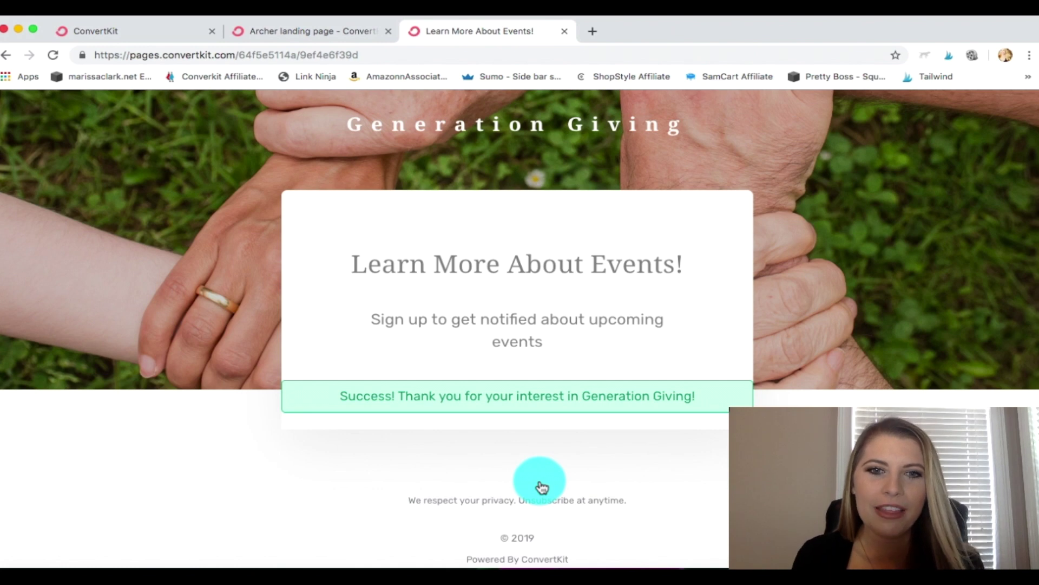
left_click_drag(707, 406, 329, 399)
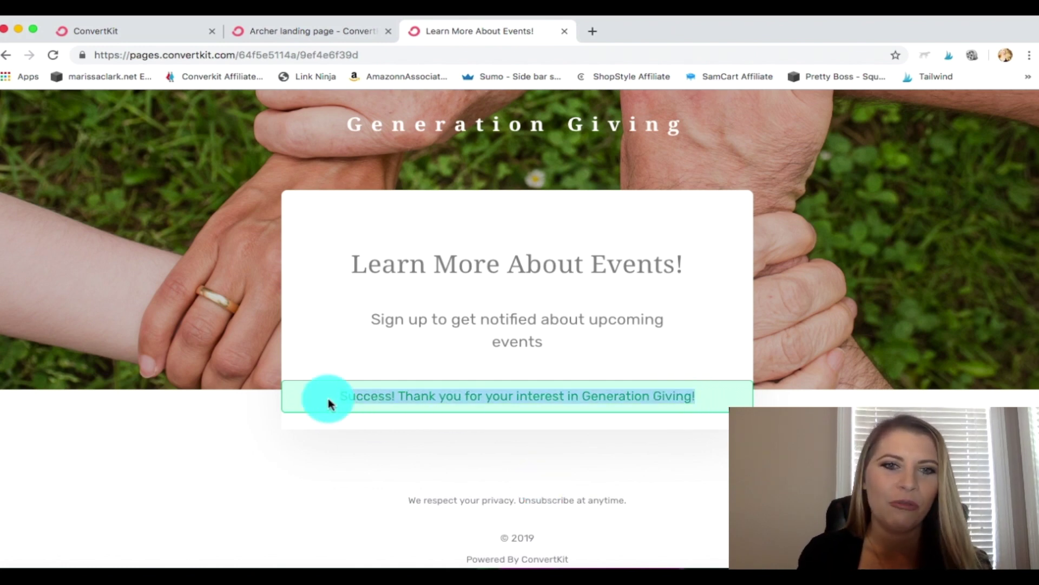
left_click(351, 444)
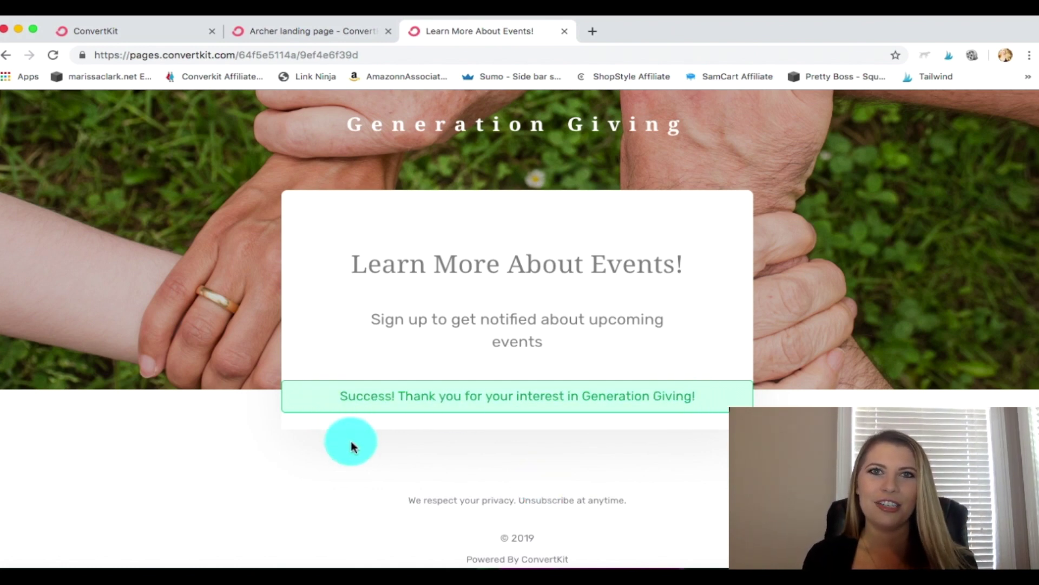